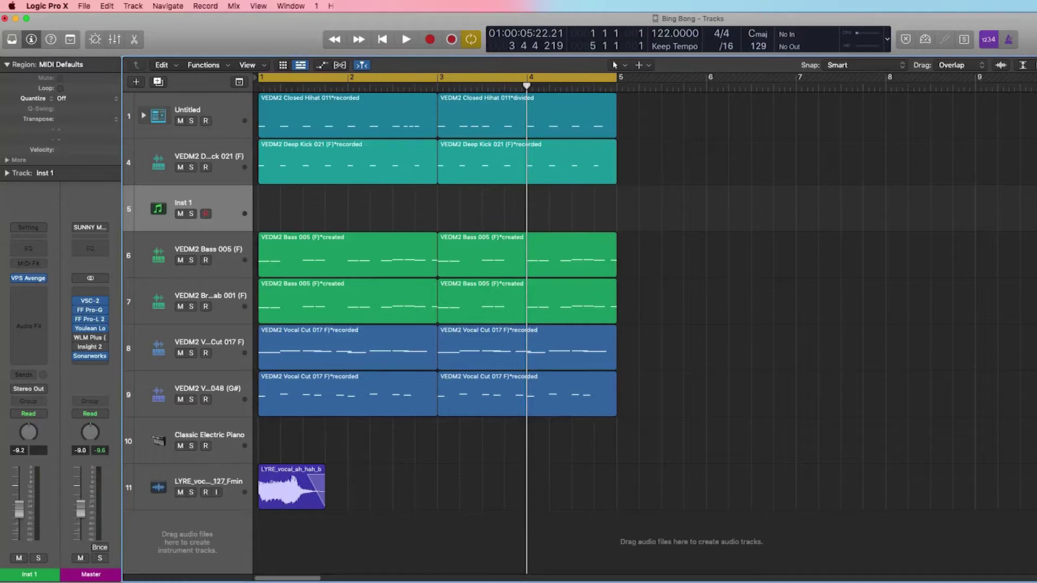
Shrink all track heights to fit the project, then select the eight bass and vocal regions on tracks 6–9.
key("super+Up")
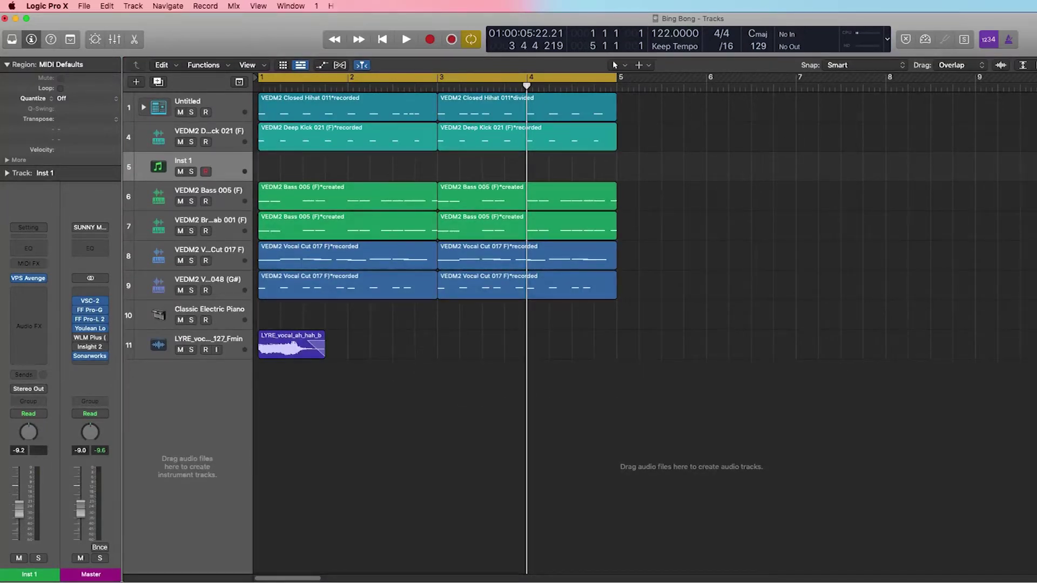
left_click_drag(352, 178, 556, 330)
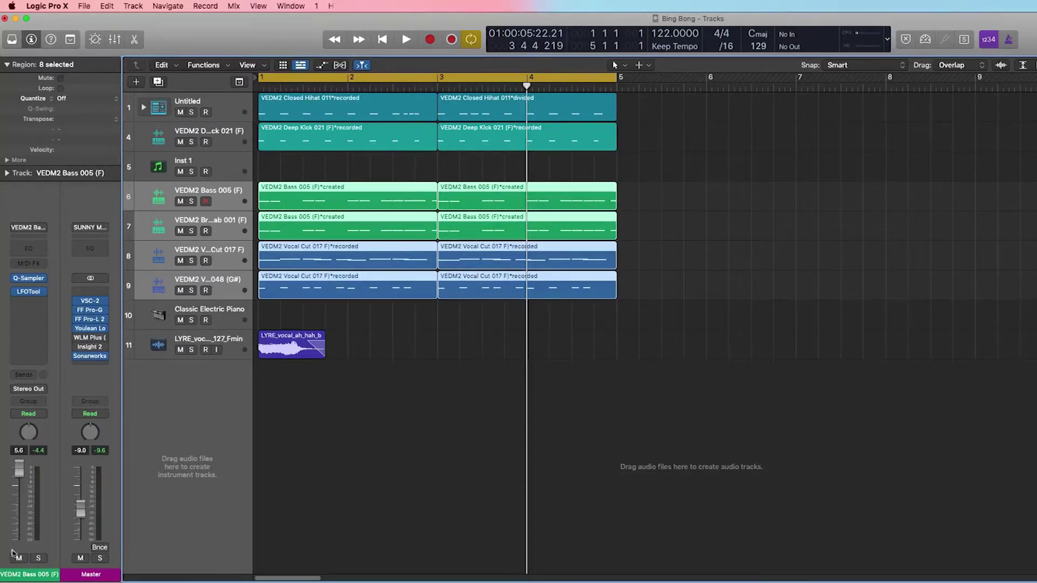
Play the project, then solo the Deep Kick, listen to it alone, and unsolo it.
key("space")
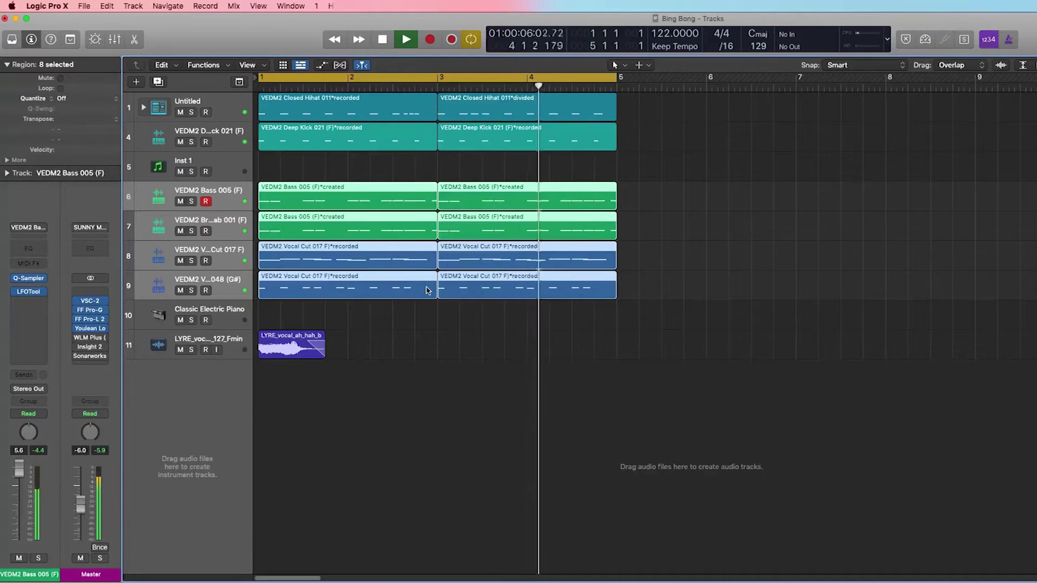
key("space")
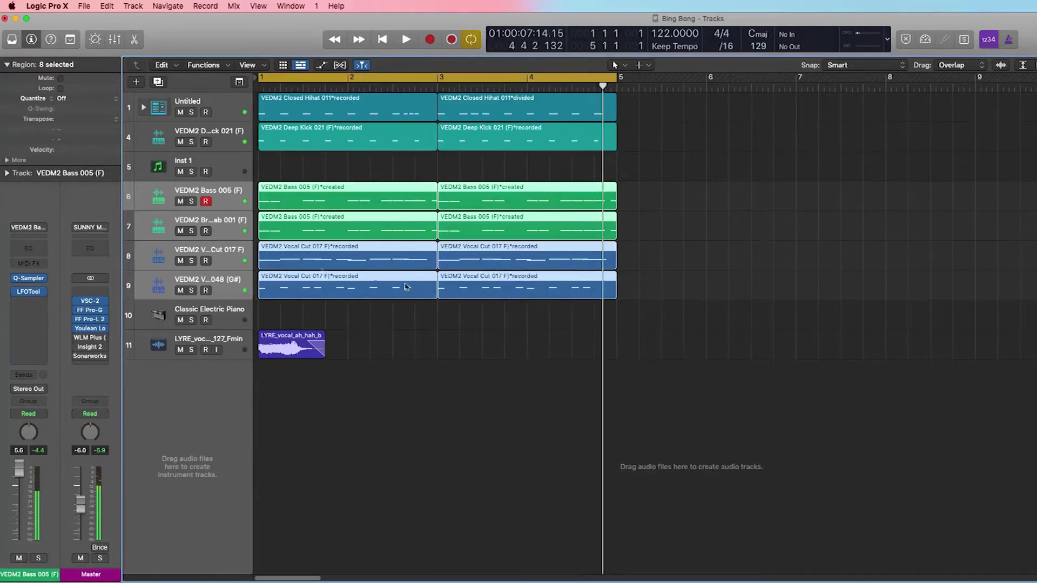
left_click(154, 202)
left_click(191, 141)
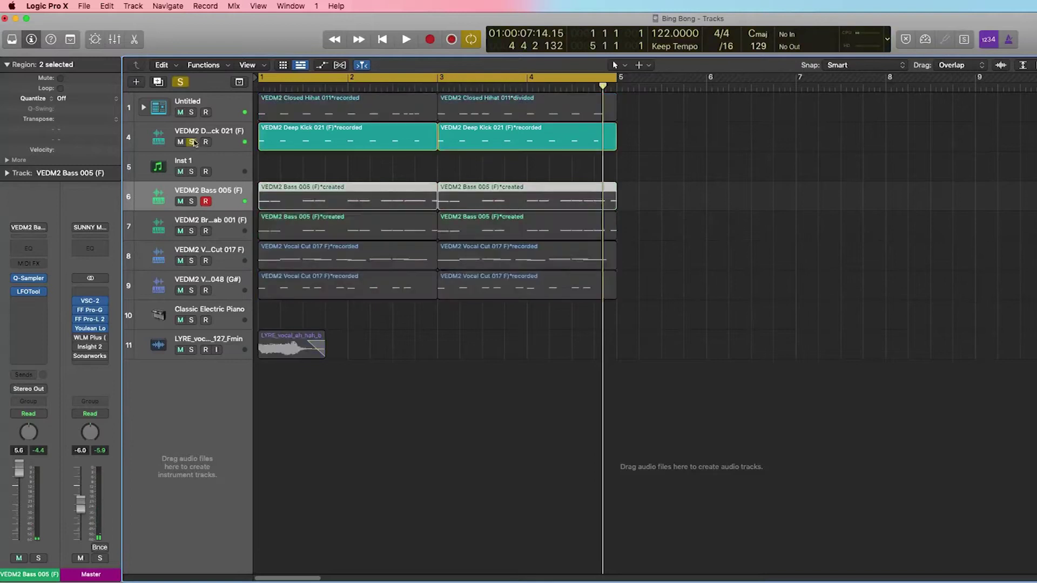
left_click(221, 134)
key("space")
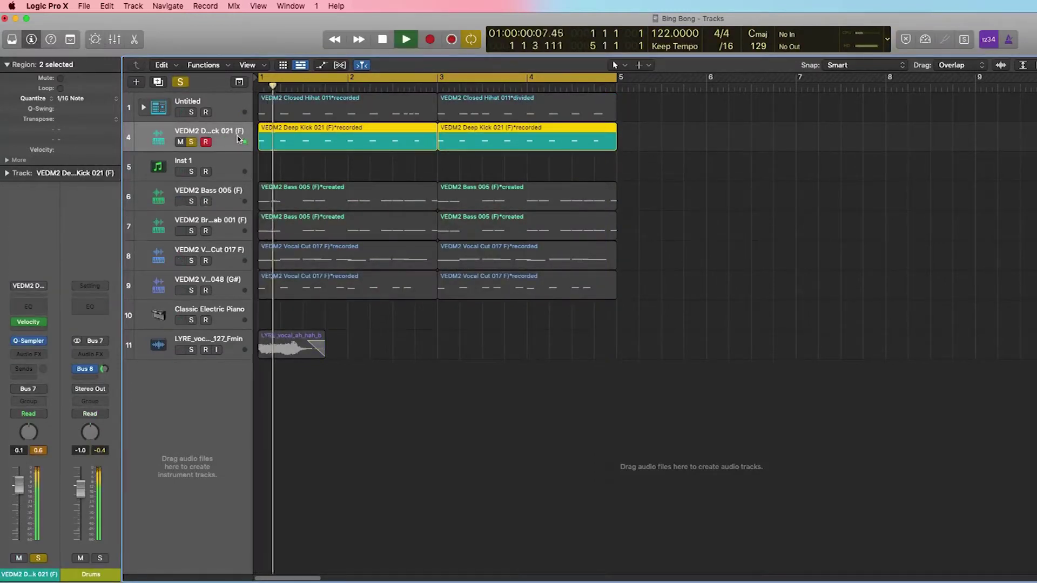
left_click(192, 142)
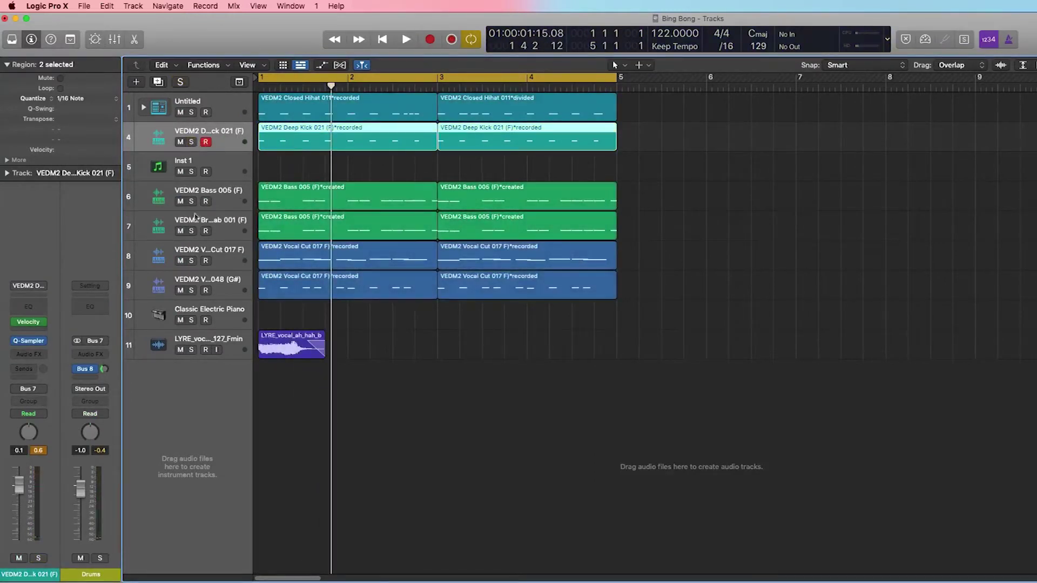
Solo tracks 6–9 and play the bass and vocal tracks together.
left_click_drag(192, 201, 193, 291)
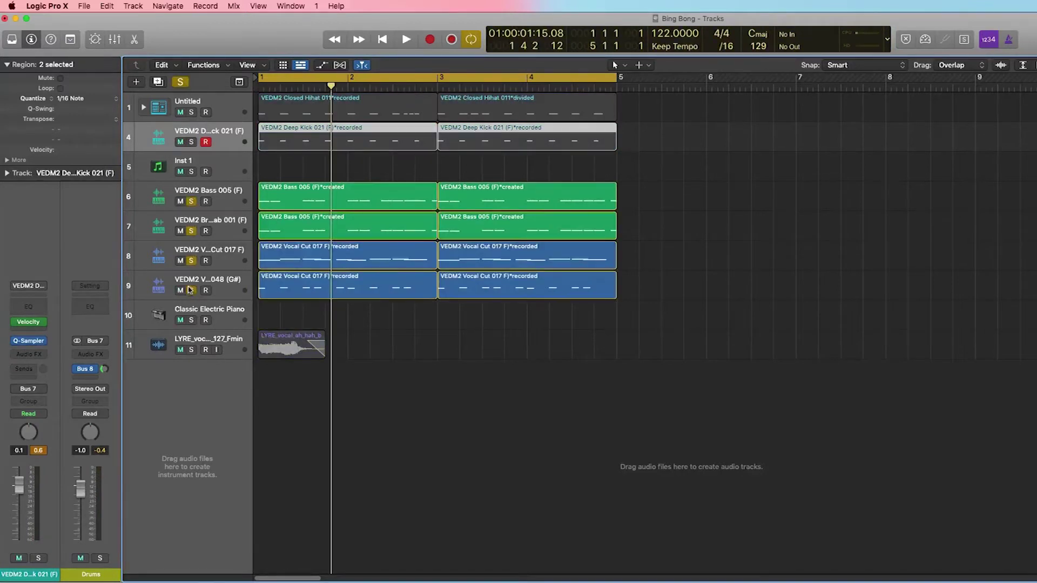
key("space")
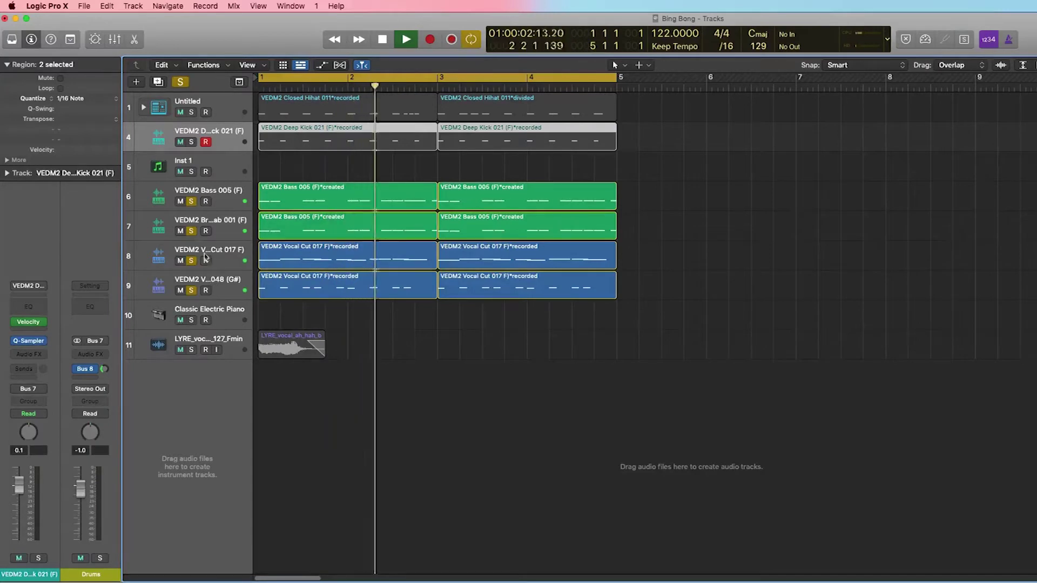
key("space")
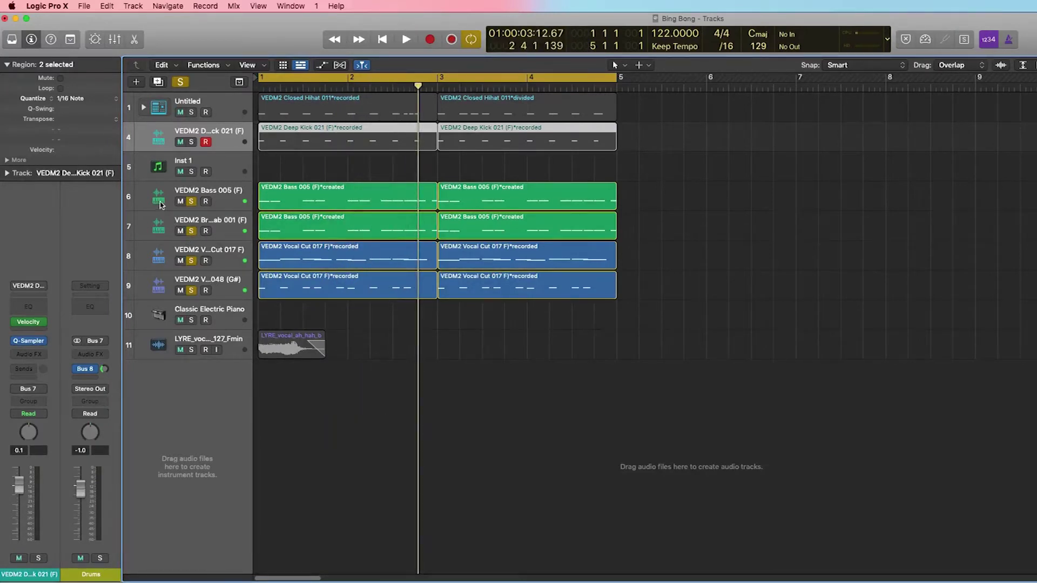
Move the track selection among tracks 6–9, ending on VEDM2 Bass 005.
left_click(159, 205)
left_click(130, 238)
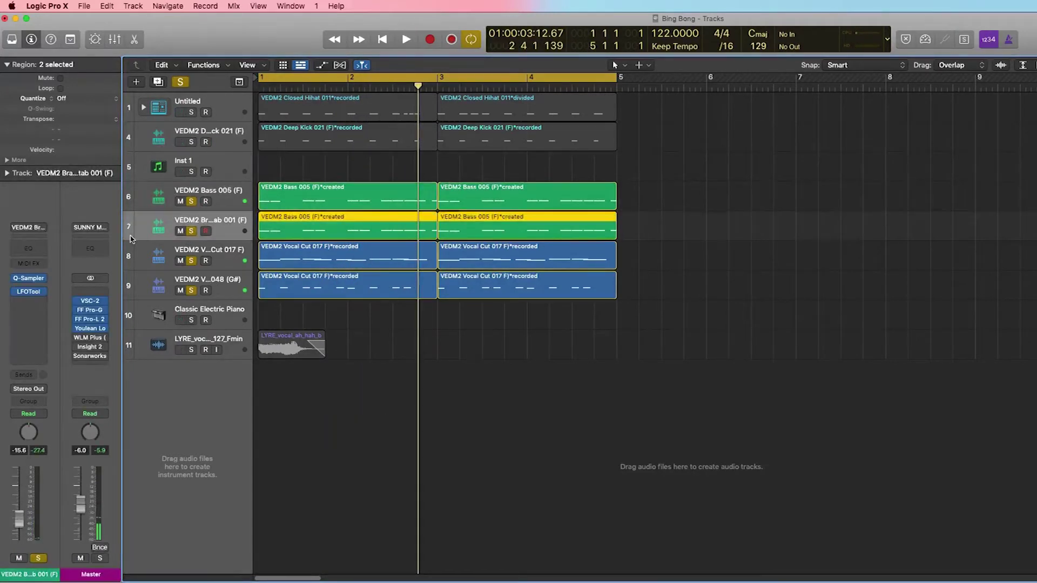
key("Down")
key("Up")
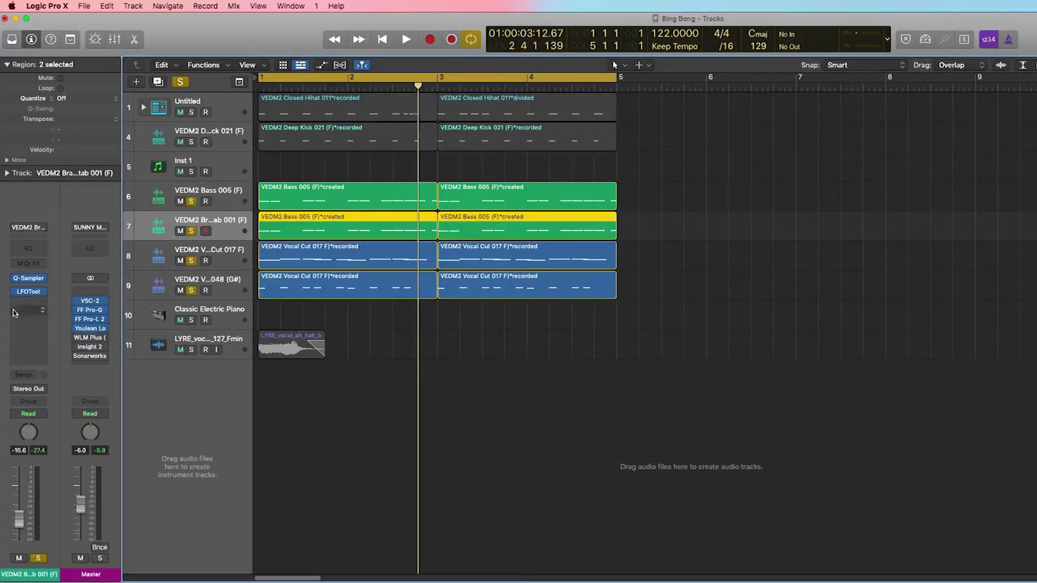
key("Down")
key("Down")
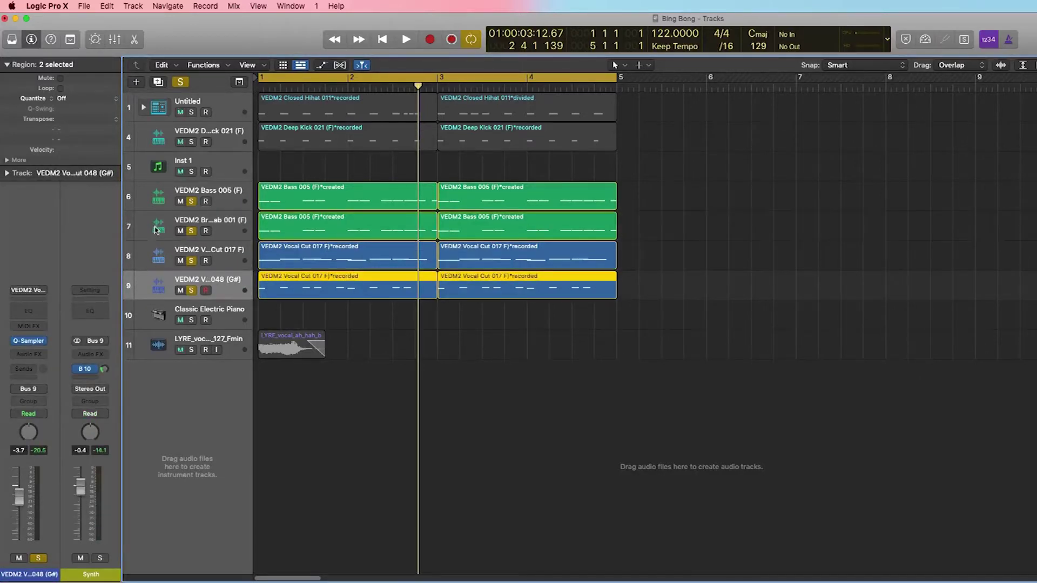
left_click(156, 231)
key("Up")
key("Down")
key("Up")
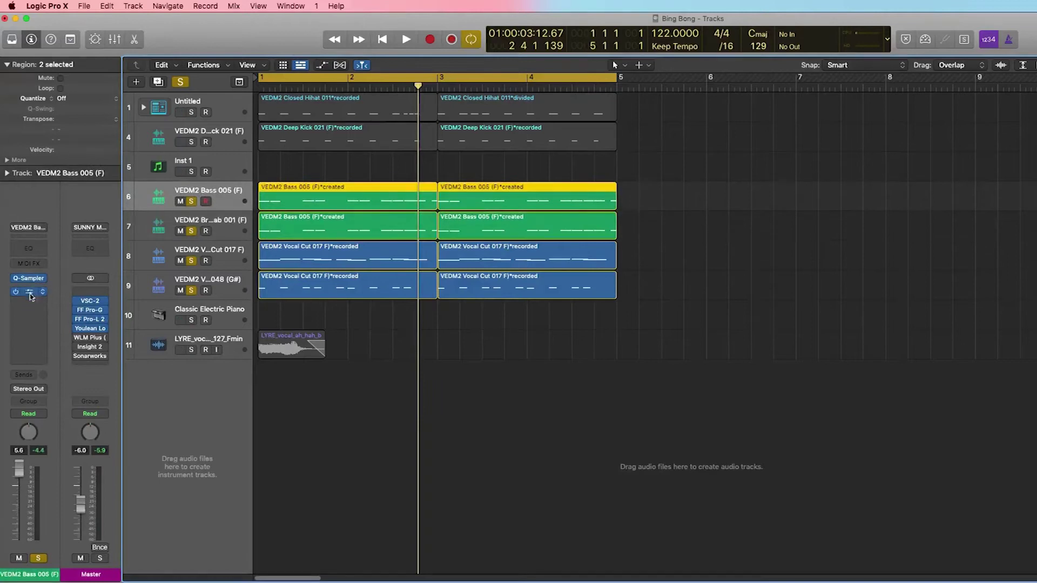
Open the bass track's LFOTool and unsolo tracks 7–9, auditioning Bass 005 alone.
left_click(31, 295)
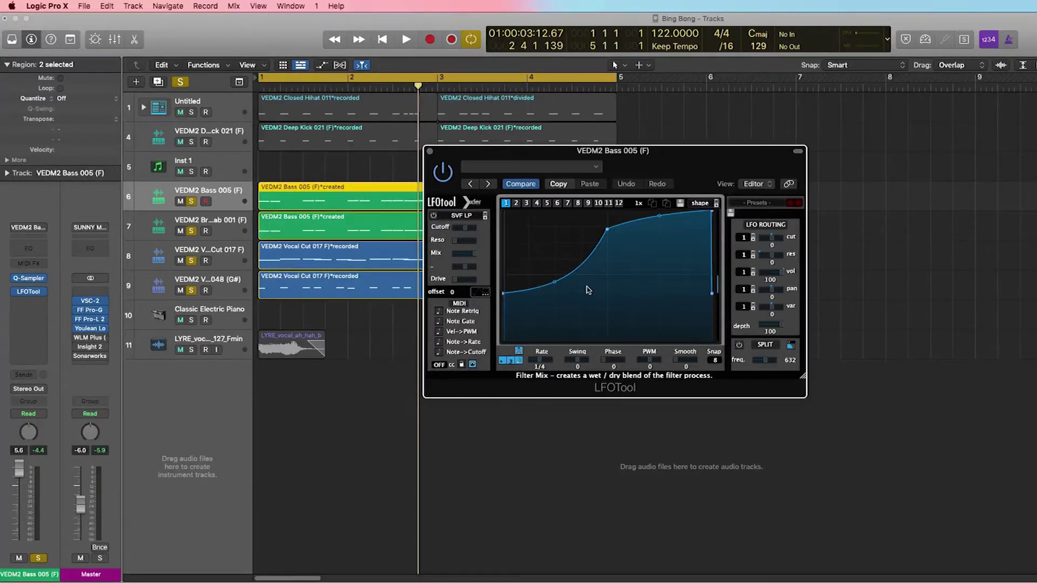
key("space")
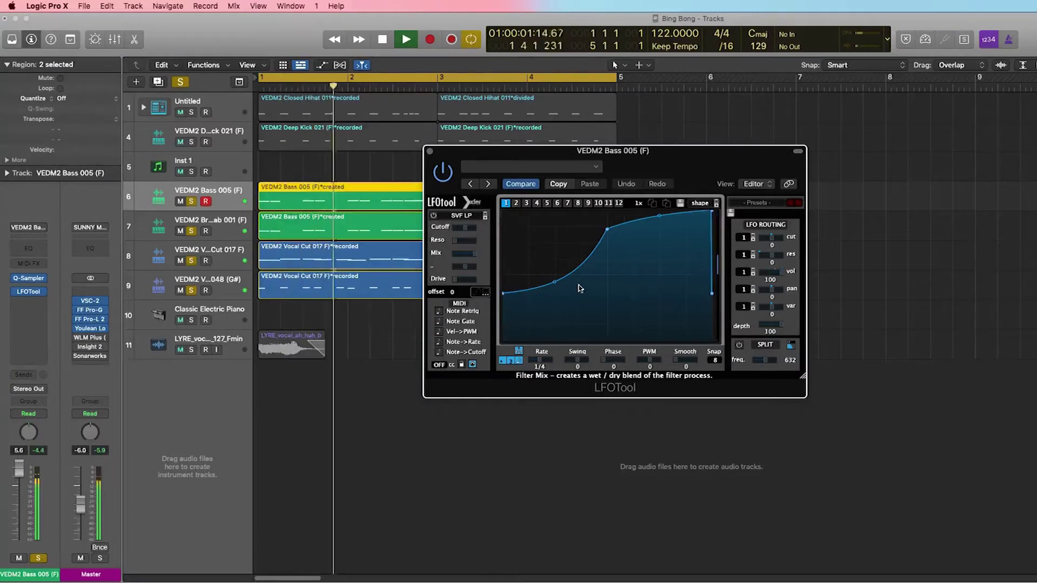
key("space")
left_click_drag(191, 231, 191, 290)
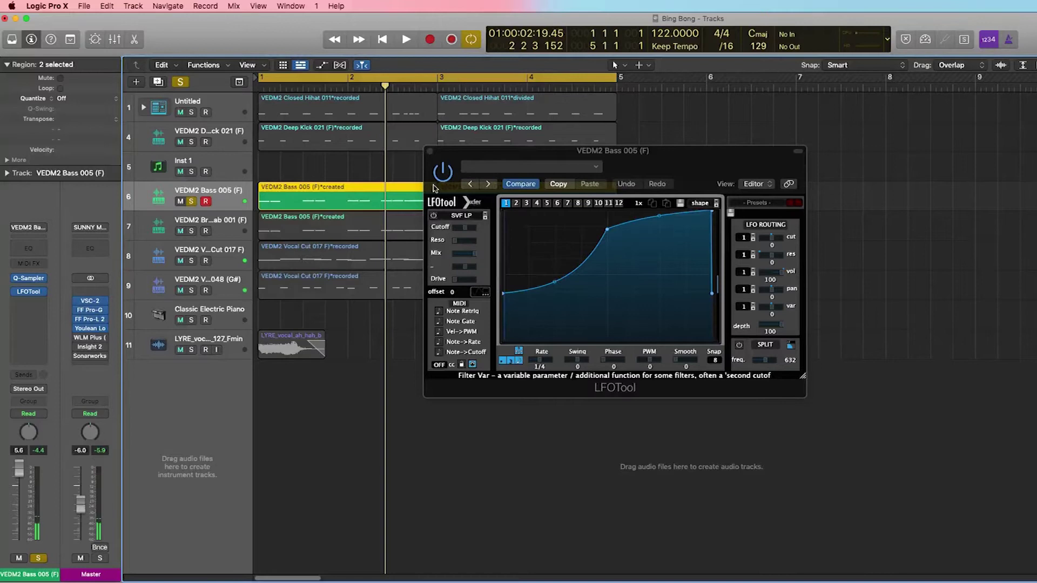
key("space")
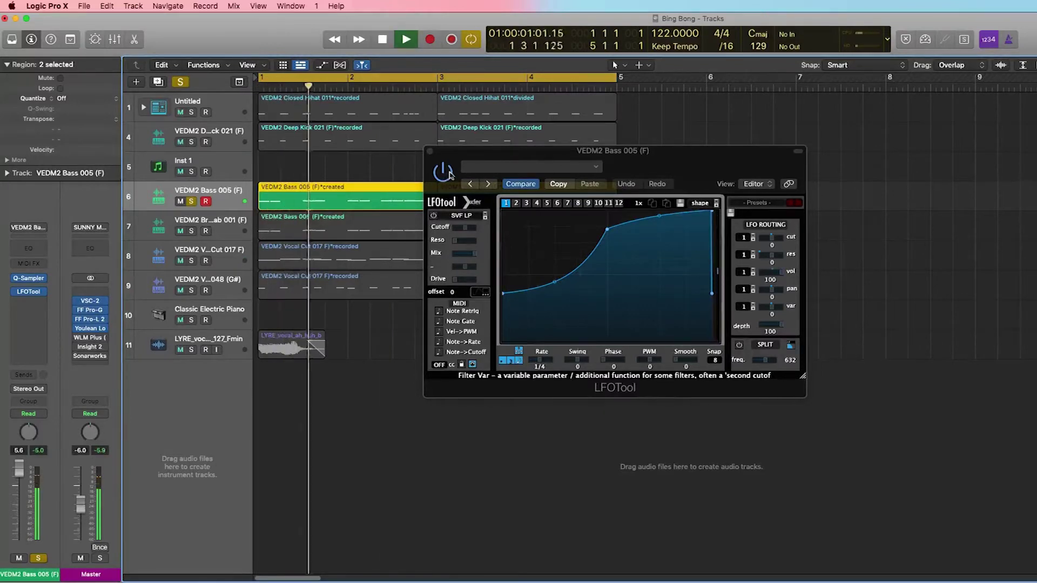
key("space")
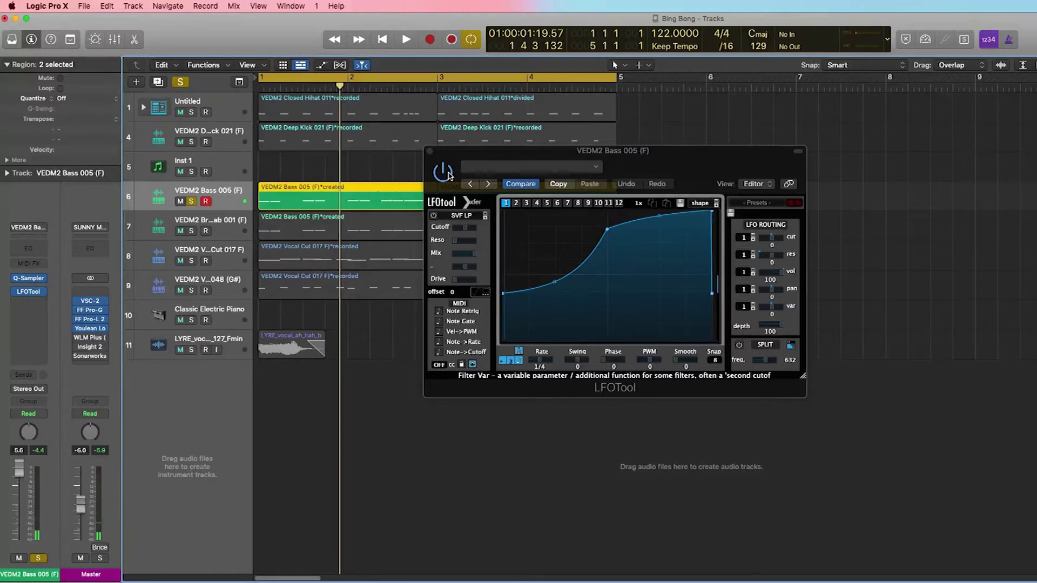
Re-enable LFOTool, then solo the Deep Kick and hear kick and bass together.
key("space")
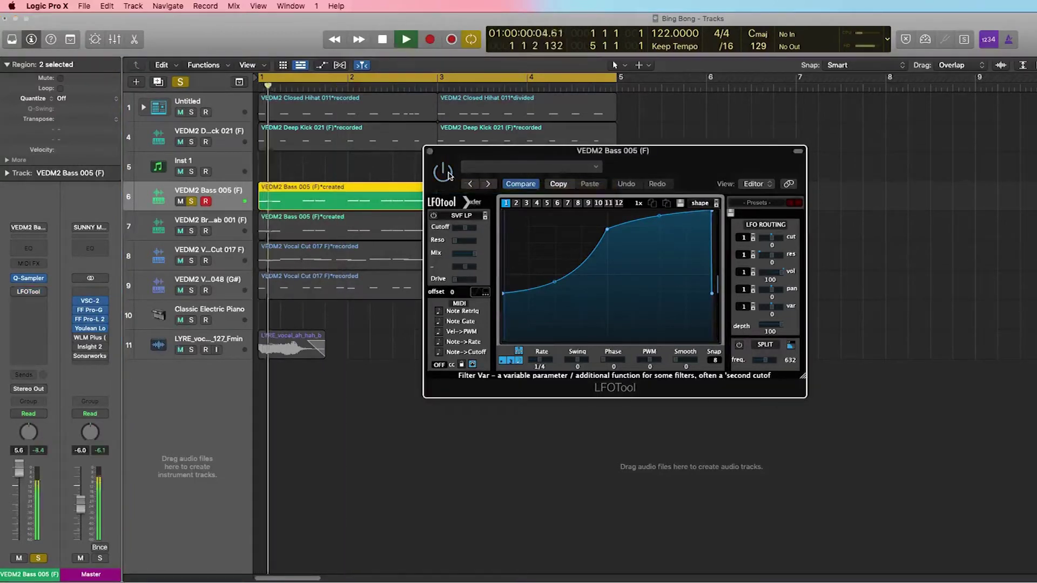
left_click(443, 173)
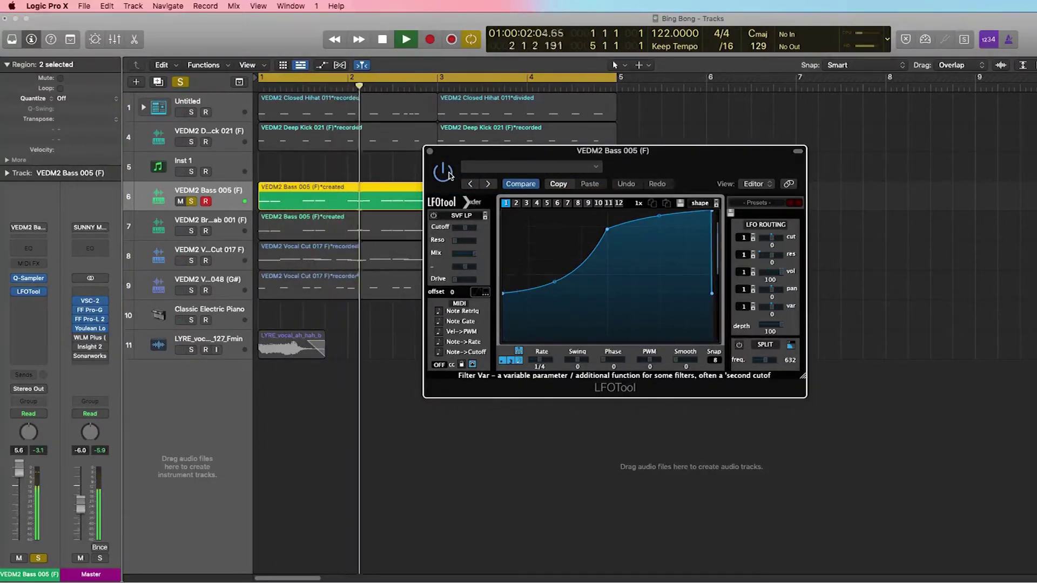
key("space")
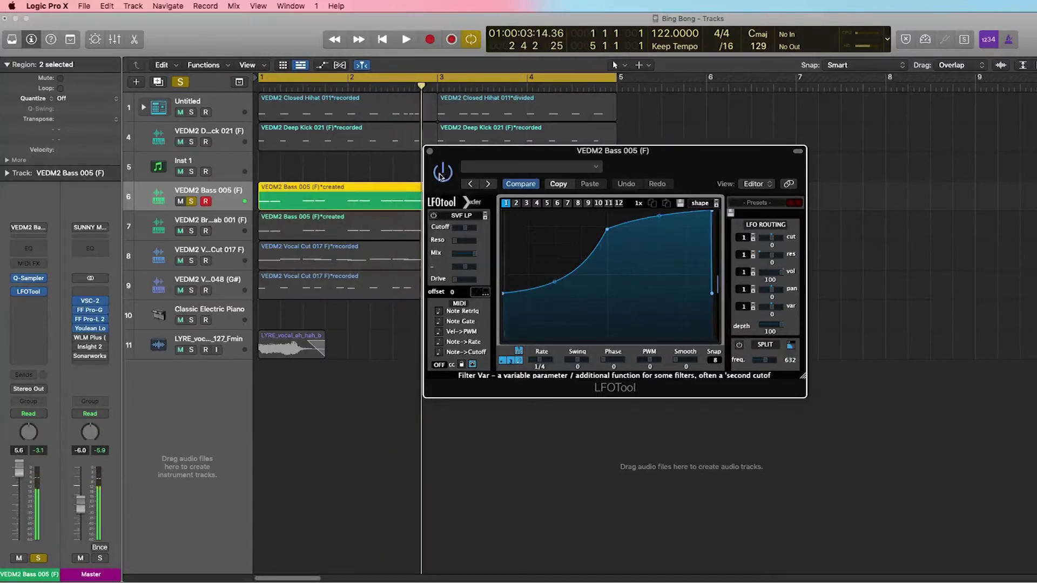
left_click(192, 142)
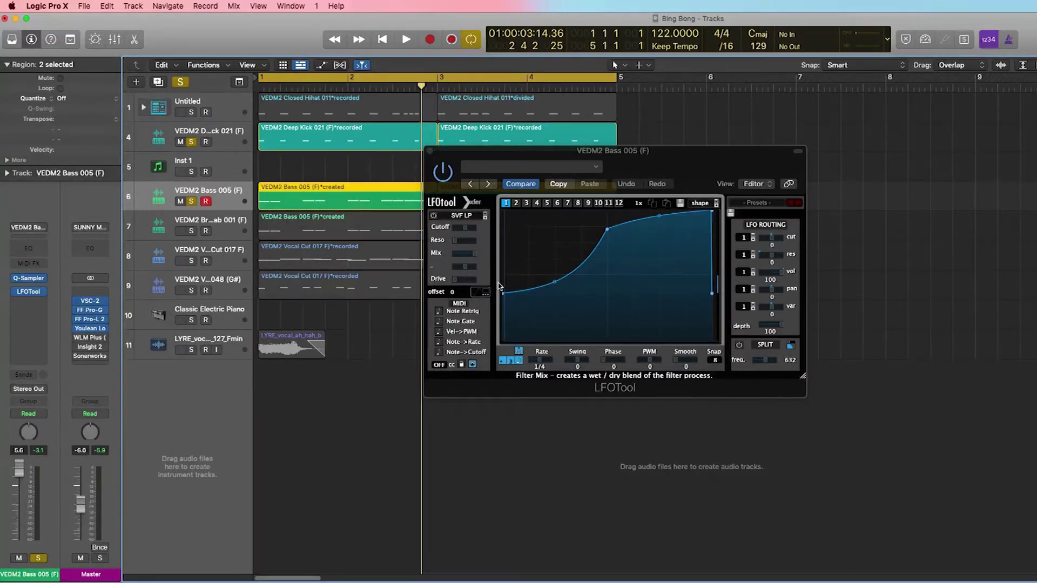
key("space")
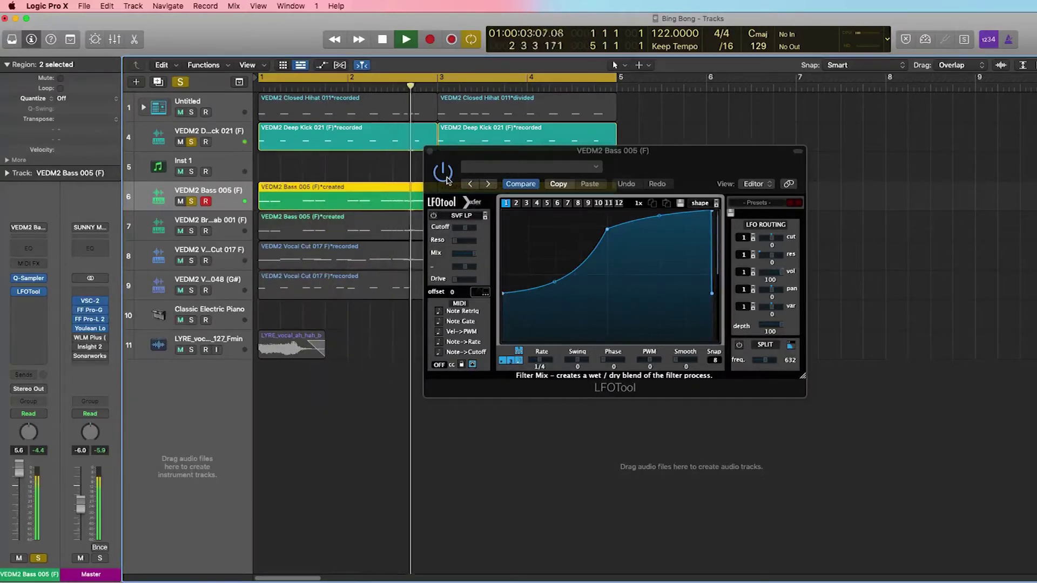
key("space")
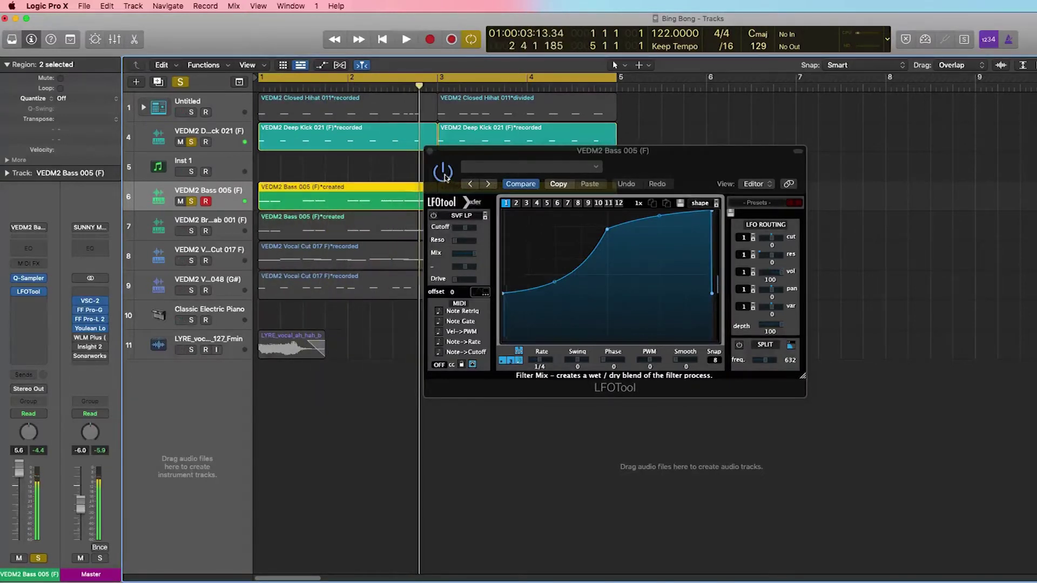
Close LFOTool and add a Deep Kick send to Bus 32, raising its send level.
left_click(430, 153)
mouse_move(15, 294)
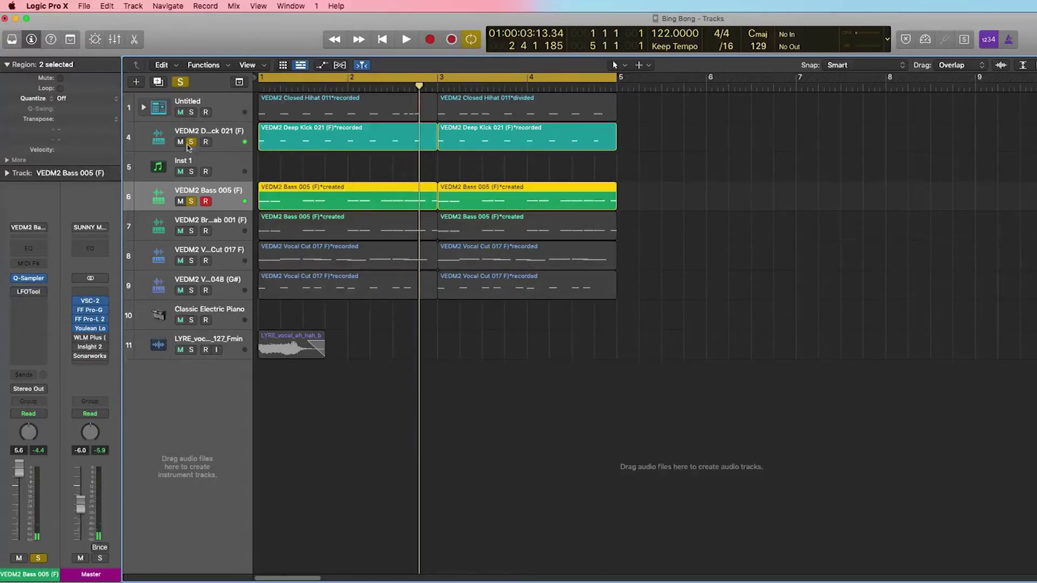
left_click(167, 135)
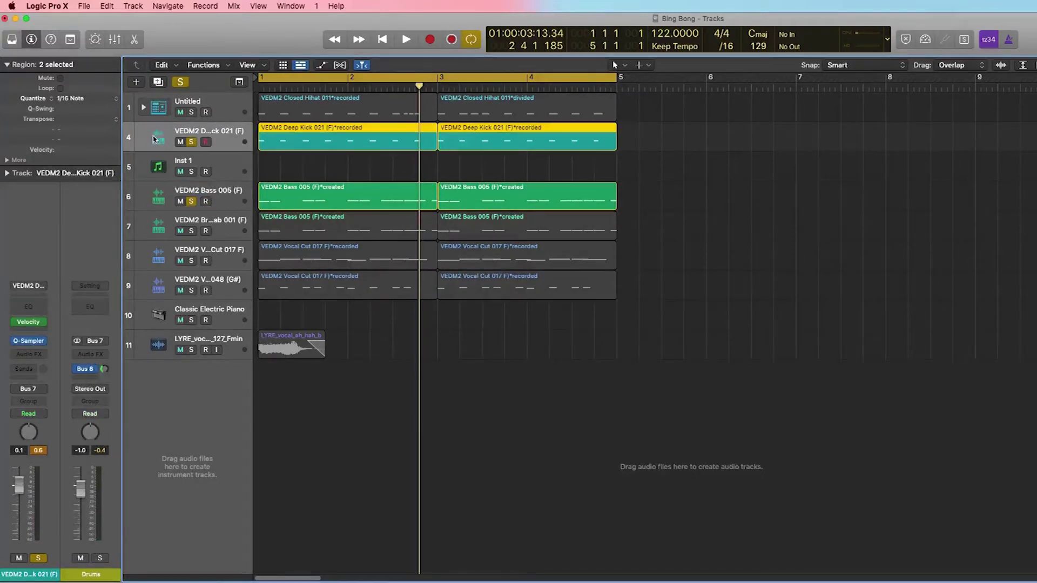
left_click(26, 371)
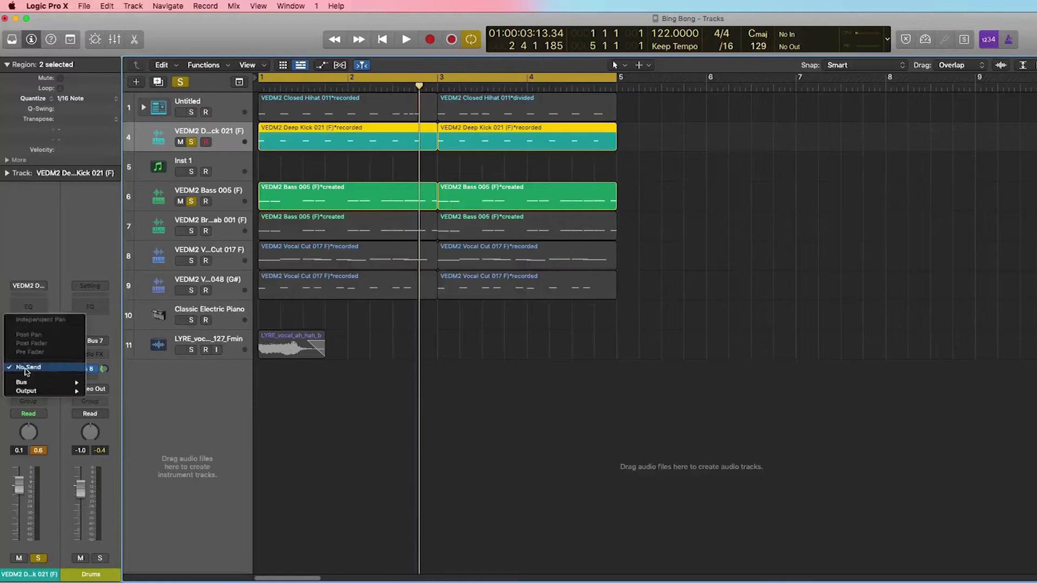
mouse_move(32, 382)
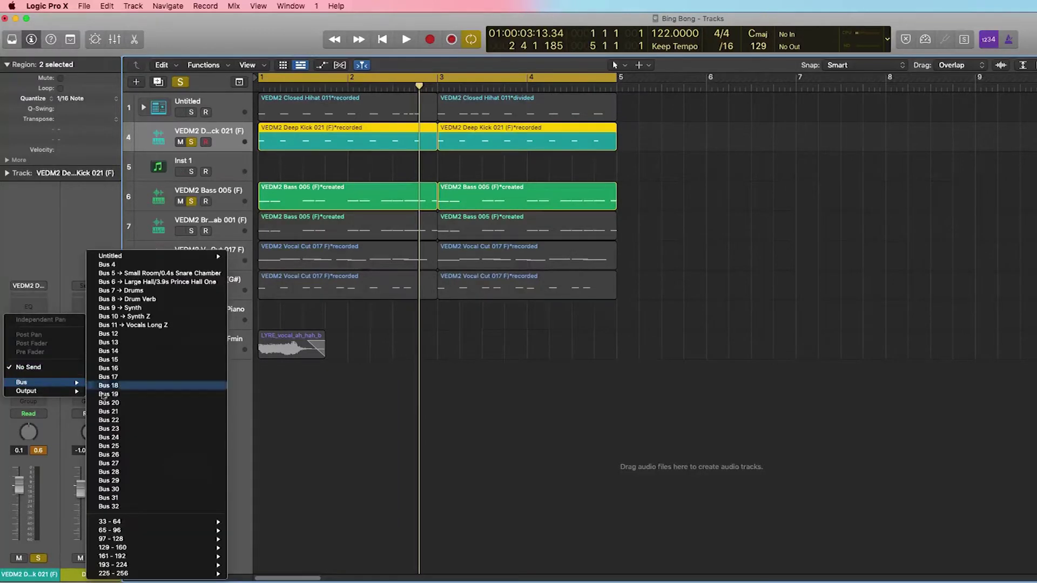
left_click(108, 506)
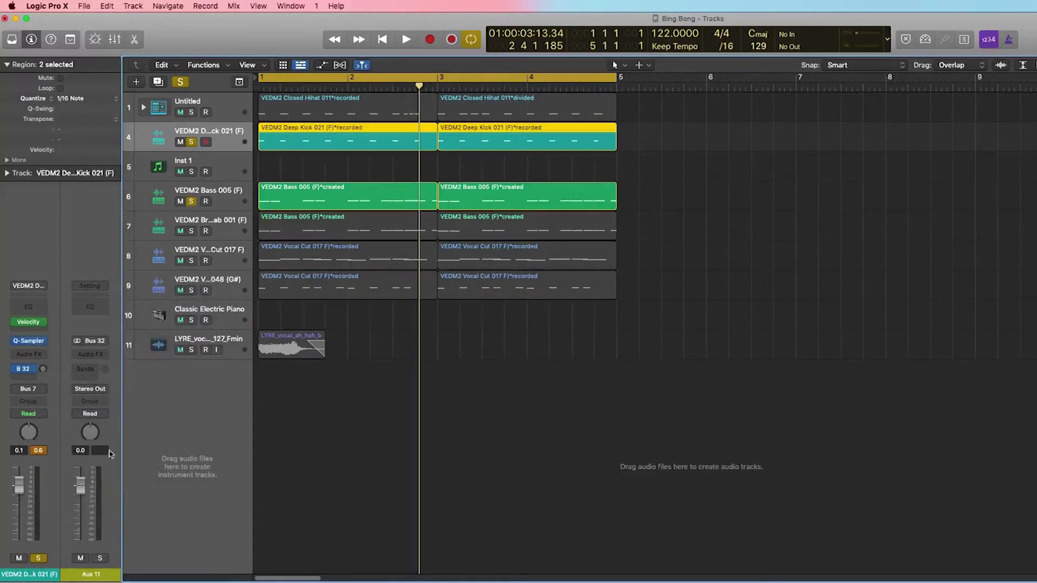
left_click_drag(43, 369, 44, 377)
Rename the Aux 11 channel to 'Sidechain', correcting the first mistyped name.
double_click(89, 576)
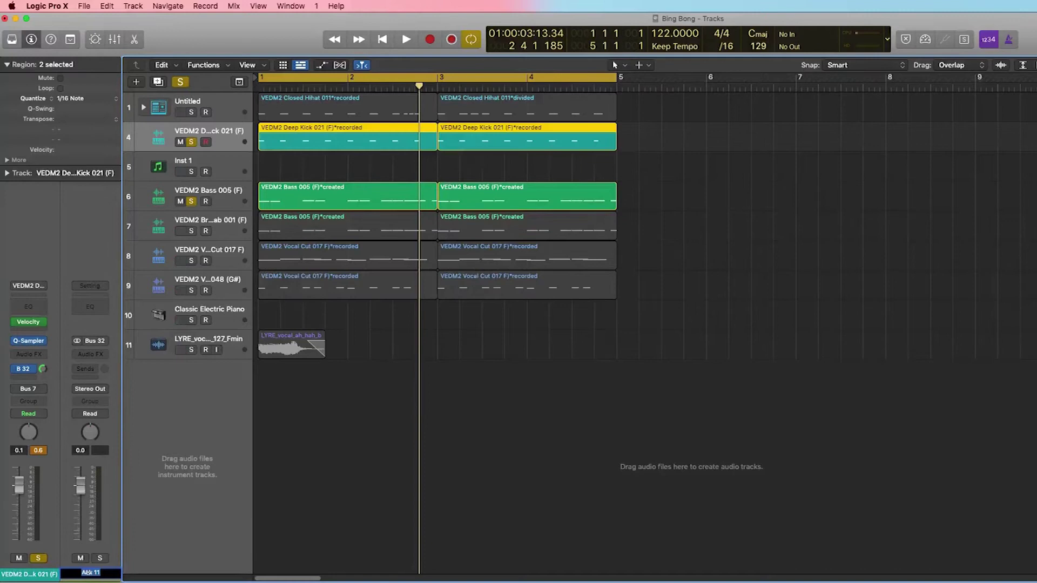
type("Sliceechain\\")
key("Return")
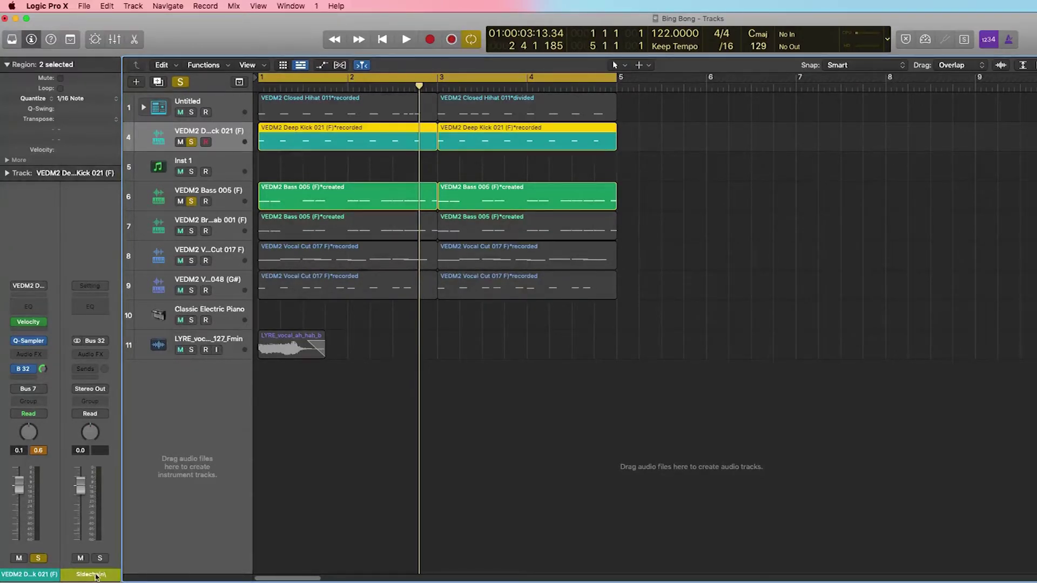
double_click(90, 576)
key("BackSpace")
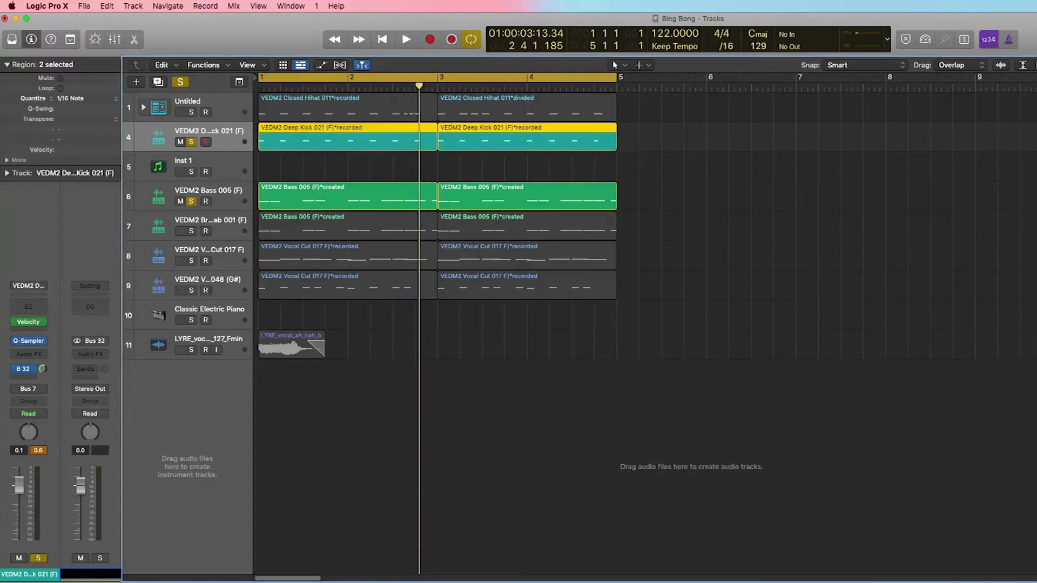
type("Sidechain\\")
key("Return")
Set the Sidechain bus output to No Output and unsolo VEDM2 Bass 005 (F).
left_click(90, 389)
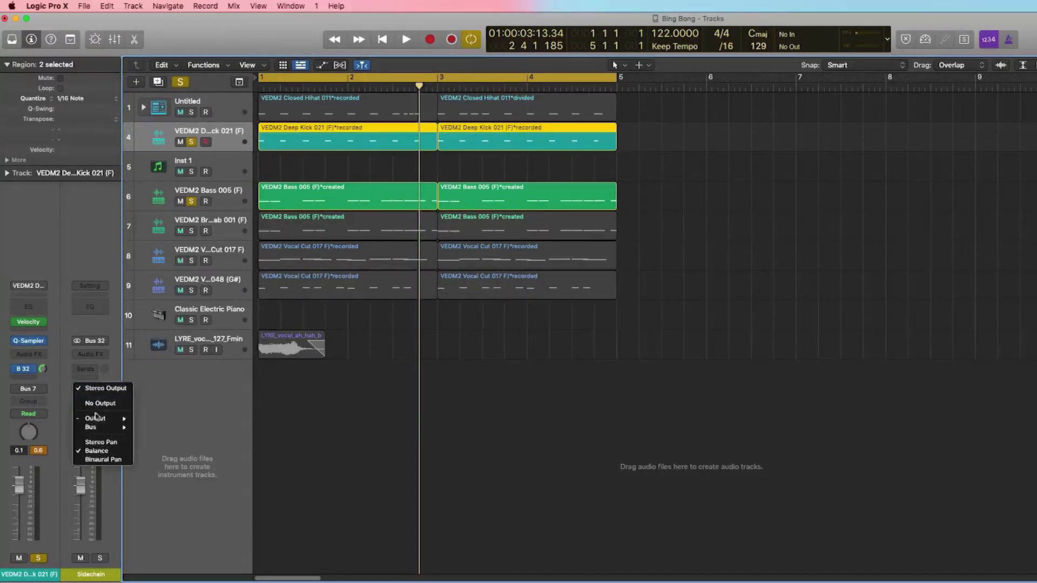
left_click(93, 401)
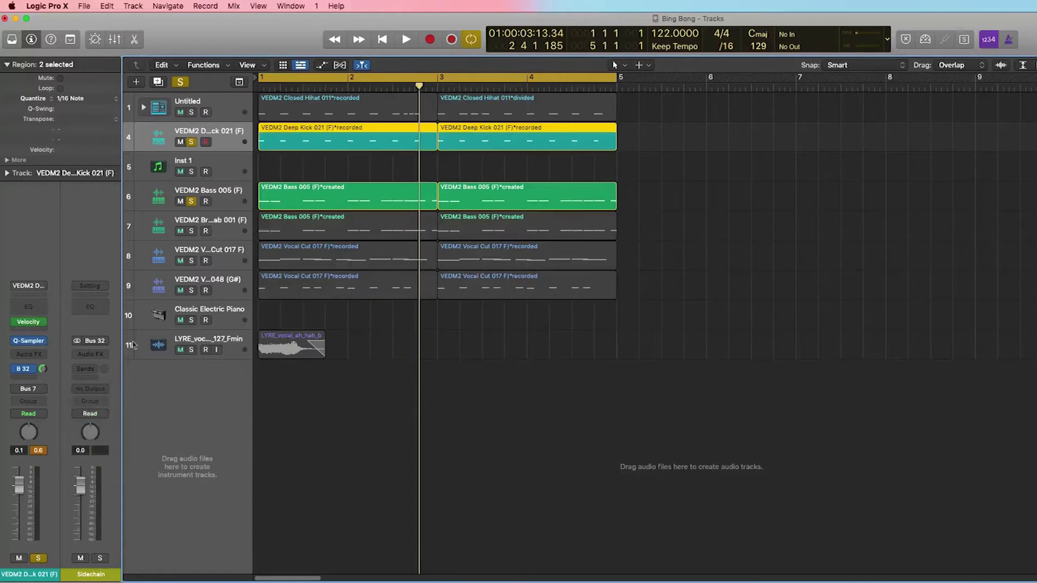
left_click(190, 202)
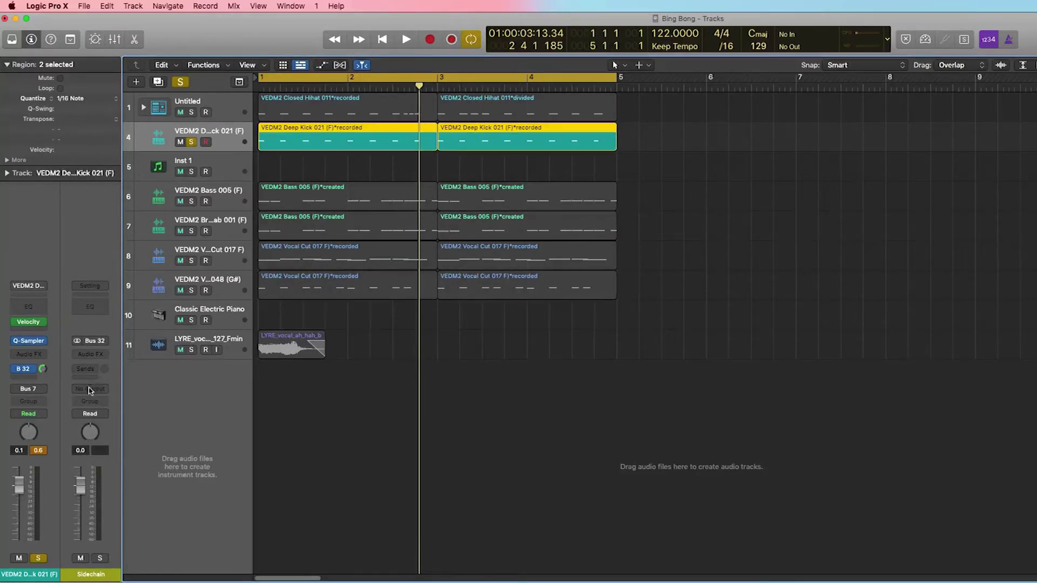
Insert a stereo Dynamics > Compressor on the VEDM2 Bass 005 (F) track.
key("space")
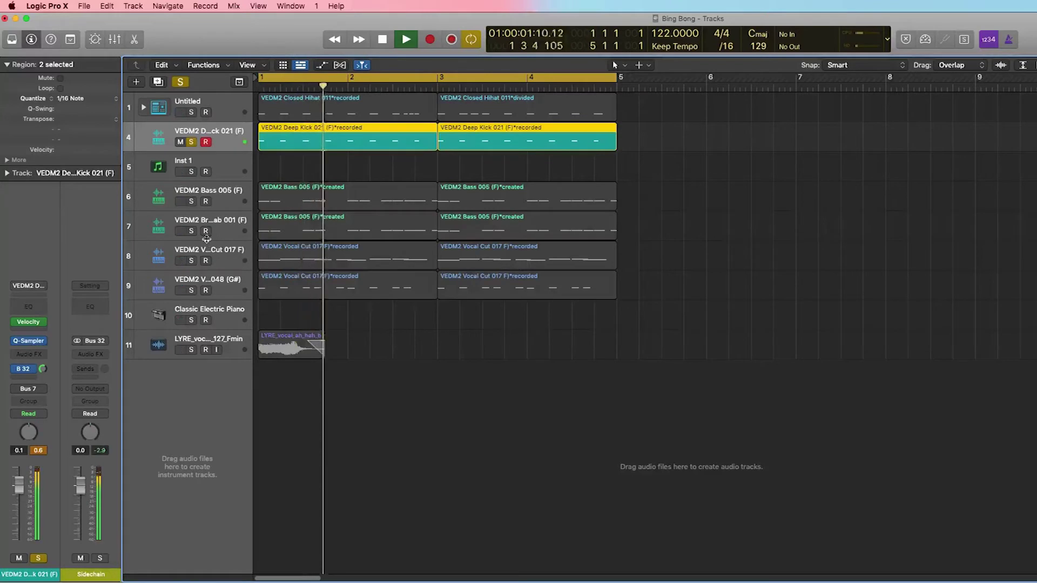
key("space")
left_click(165, 199)
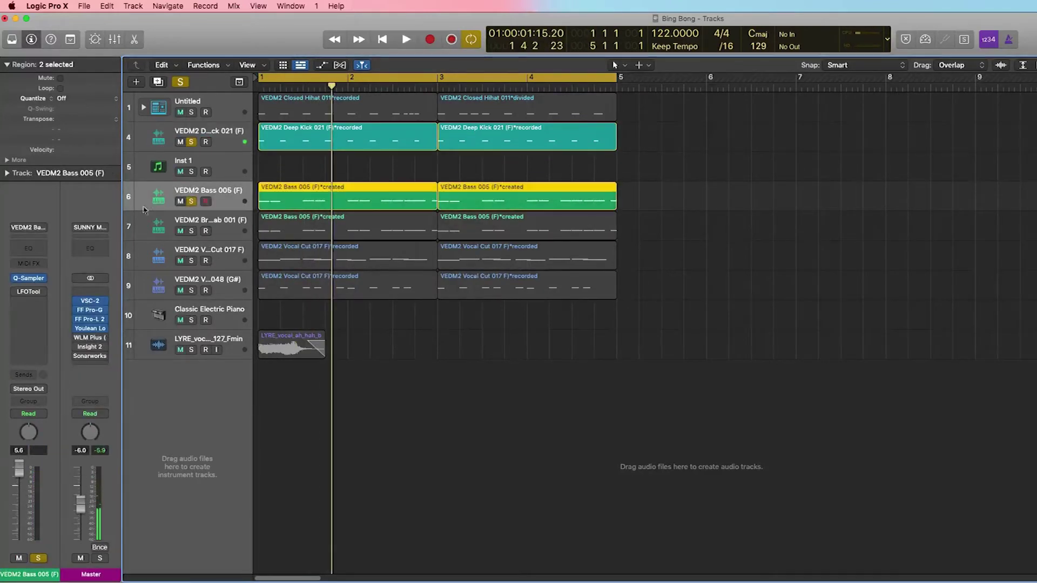
left_click(33, 303)
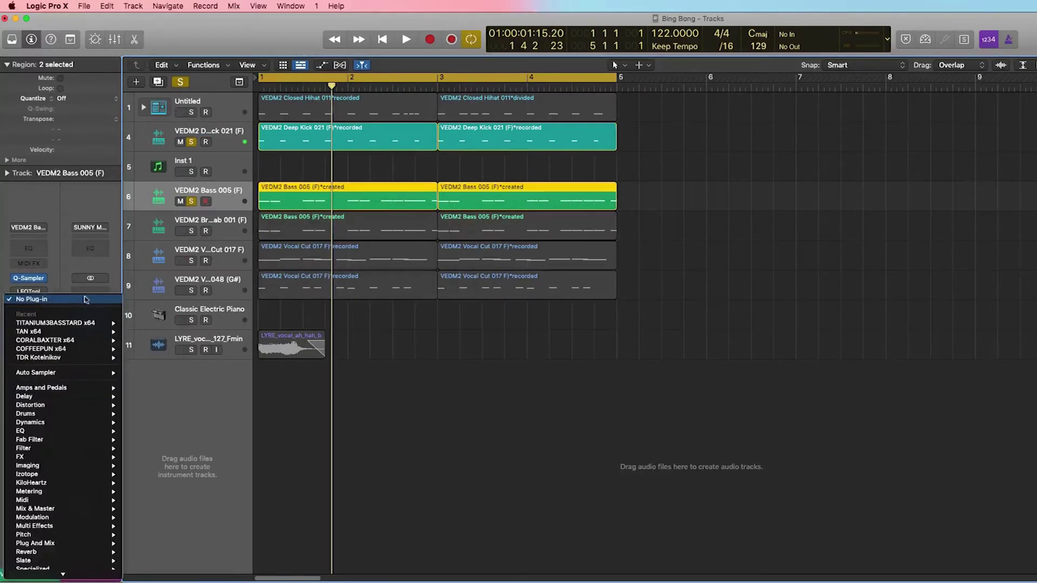
mouse_move(32, 423)
mouse_move(158, 430)
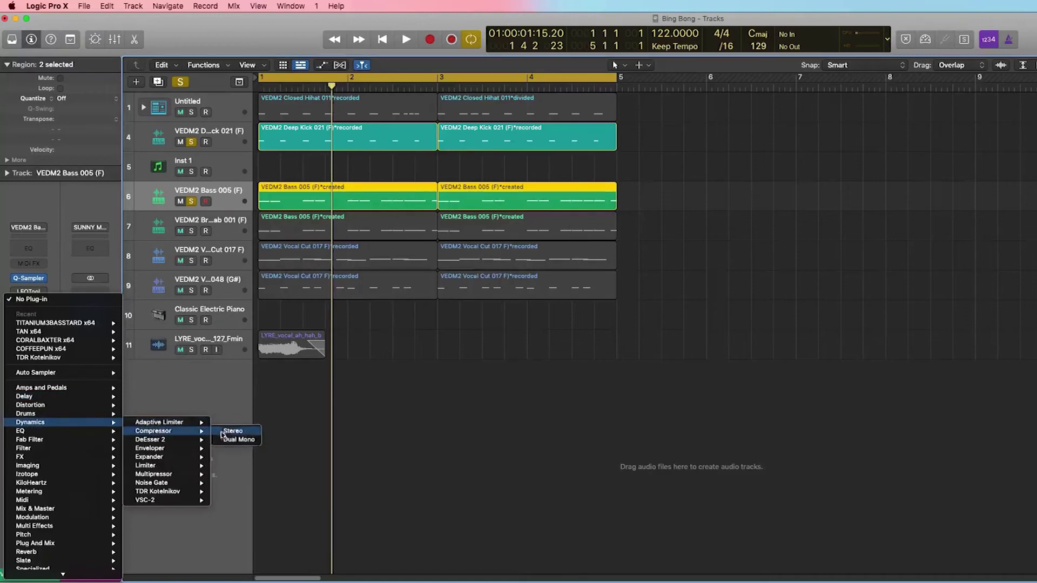
left_click(232, 430)
Reposition the Compressor window and bring up its Side Chain source menu.
left_click_drag(729, 153, 511, 183)
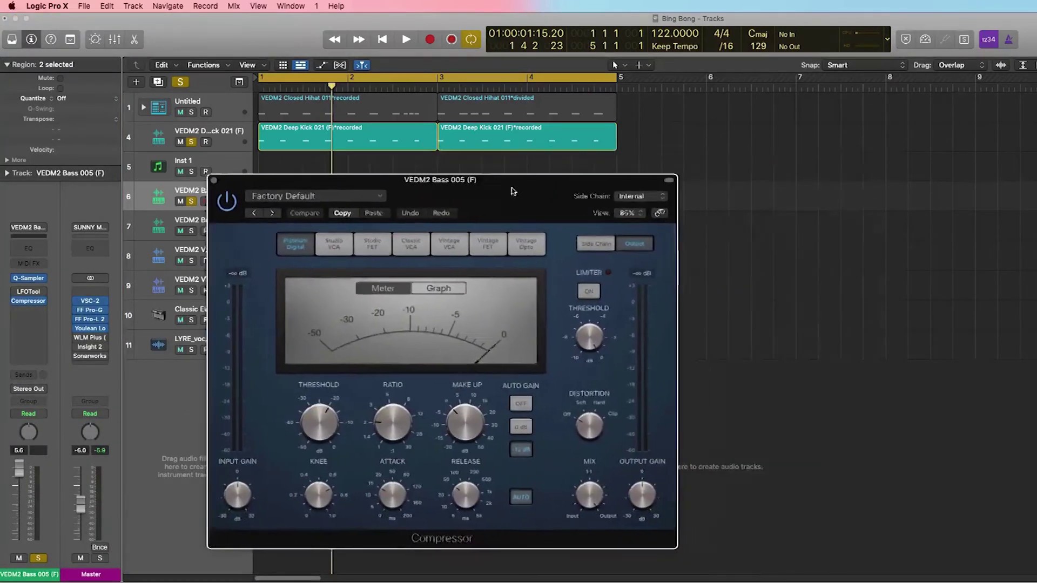
left_click(653, 198)
left_click(652, 198)
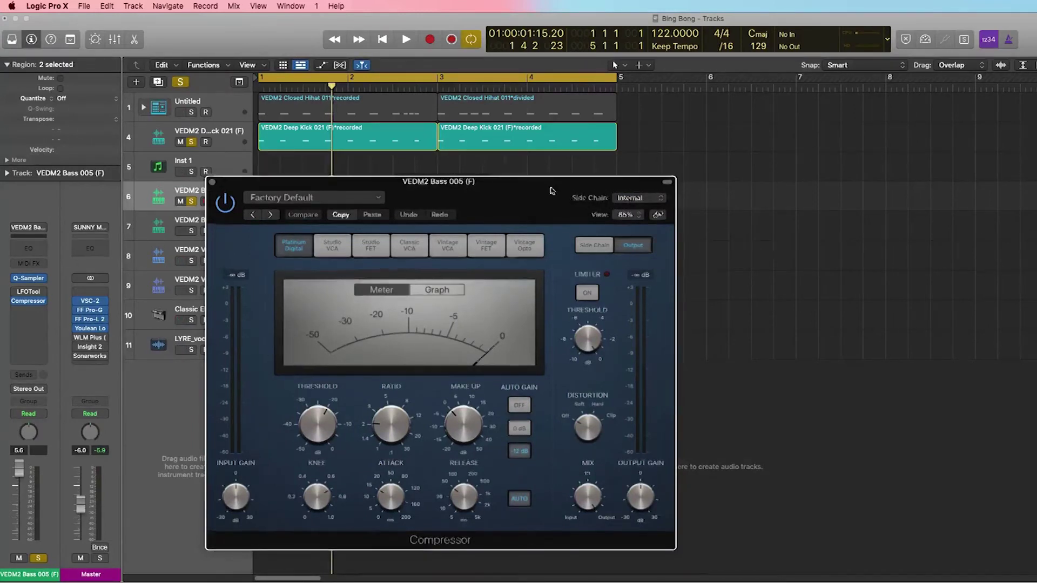
left_click_drag(621, 181, 645, 188)
left_click(652, 205)
mouse_move(648, 251)
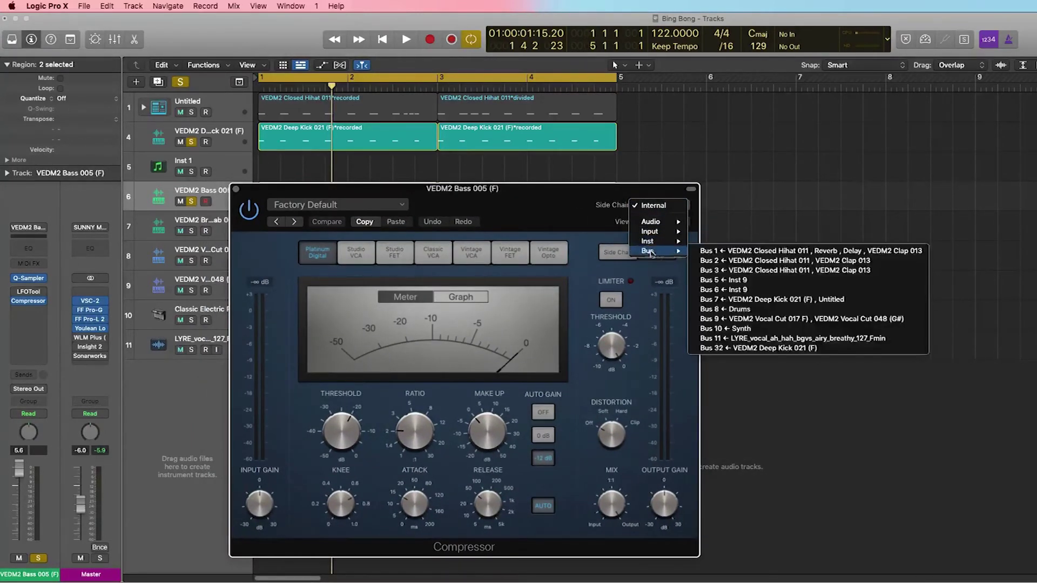
Key the Compressor from Bus 32, lowering threshold to about -30 dB and raising the ratio.
left_click(732, 349)
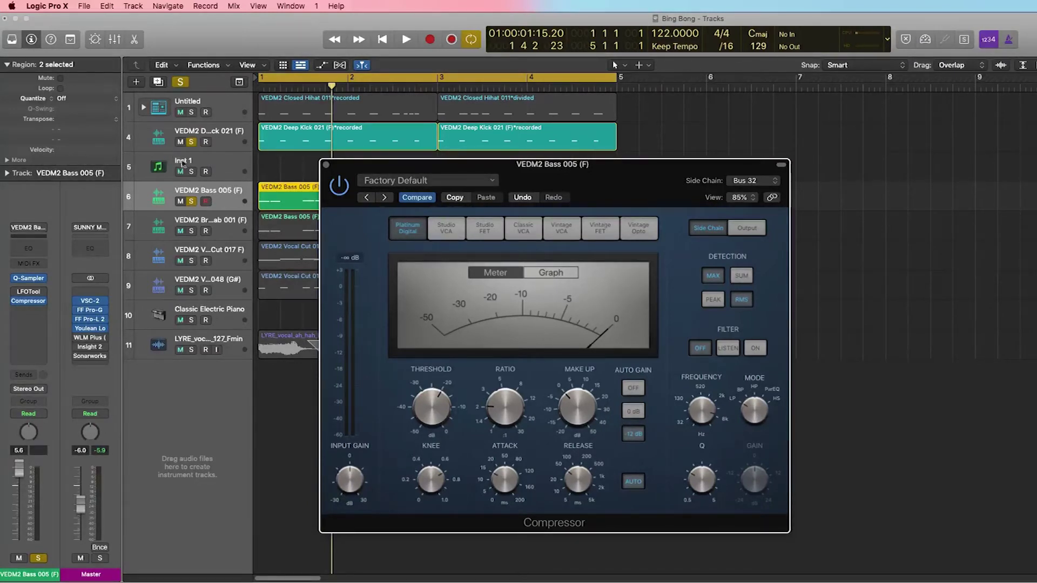
key("space")
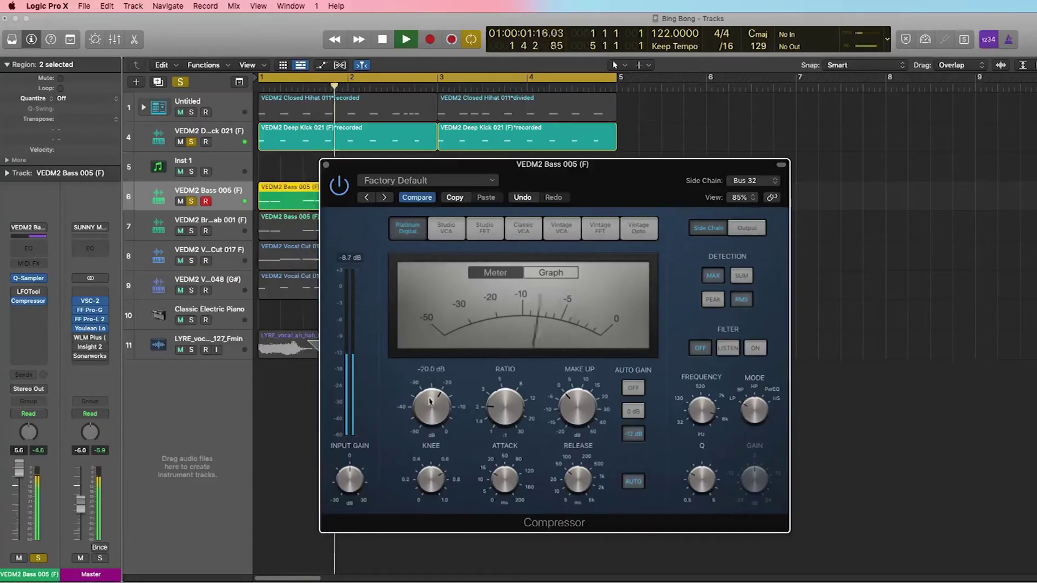
left_click_drag(430, 402, 431, 419)
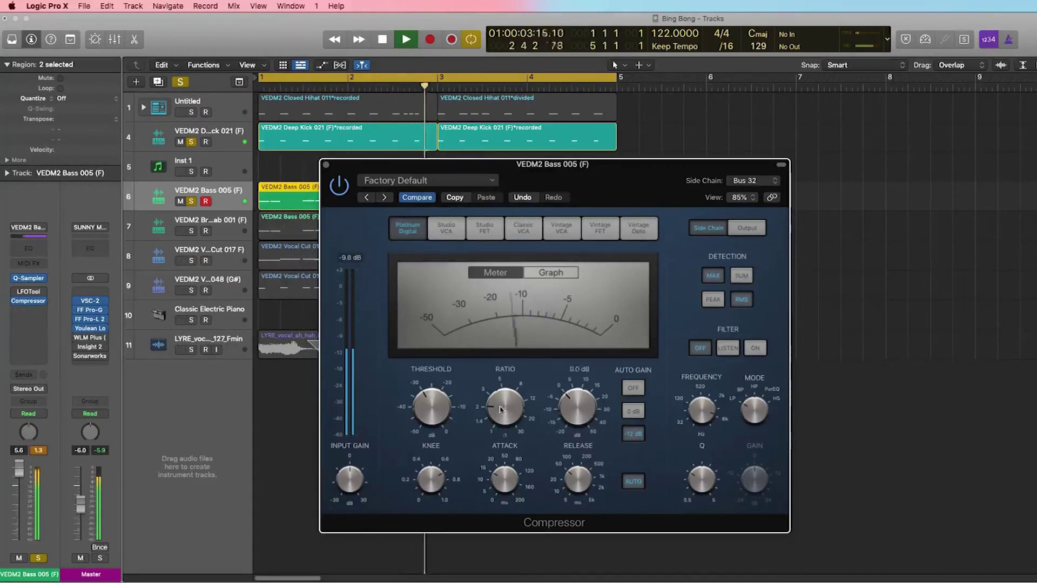
left_click_drag(501, 410, 497, 369)
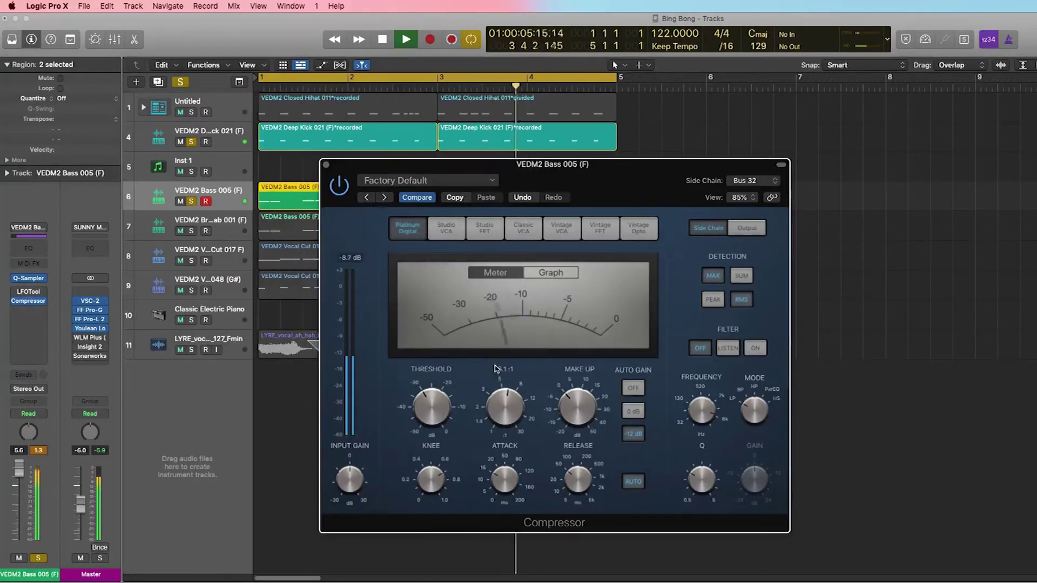
key("space")
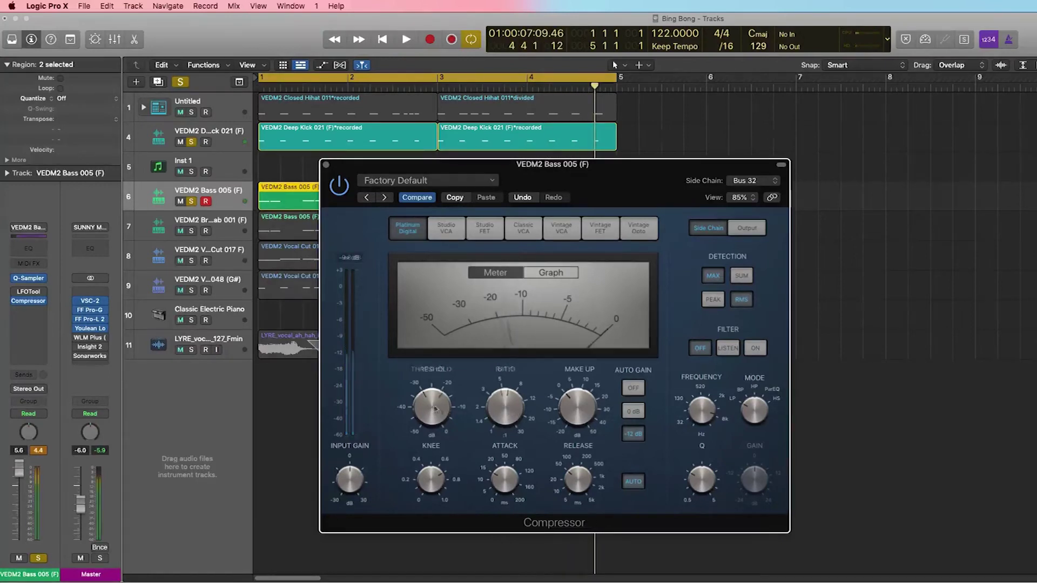
Fine-tune the threshold, keep a 4.2:1 ratio, and compare with the Compressor bypassed.
left_click_drag(434, 409, 434, 408)
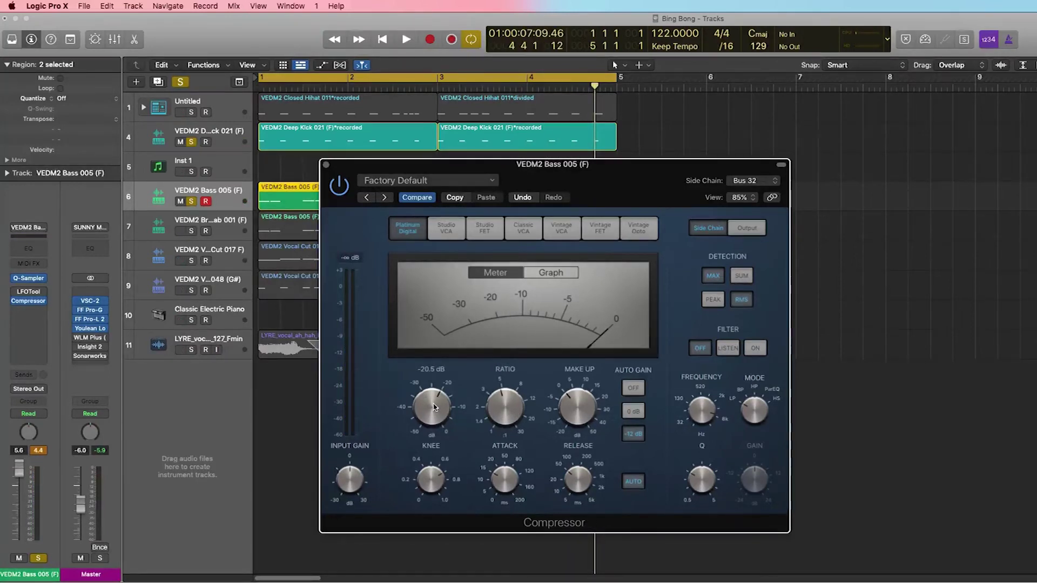
left_click(498, 400)
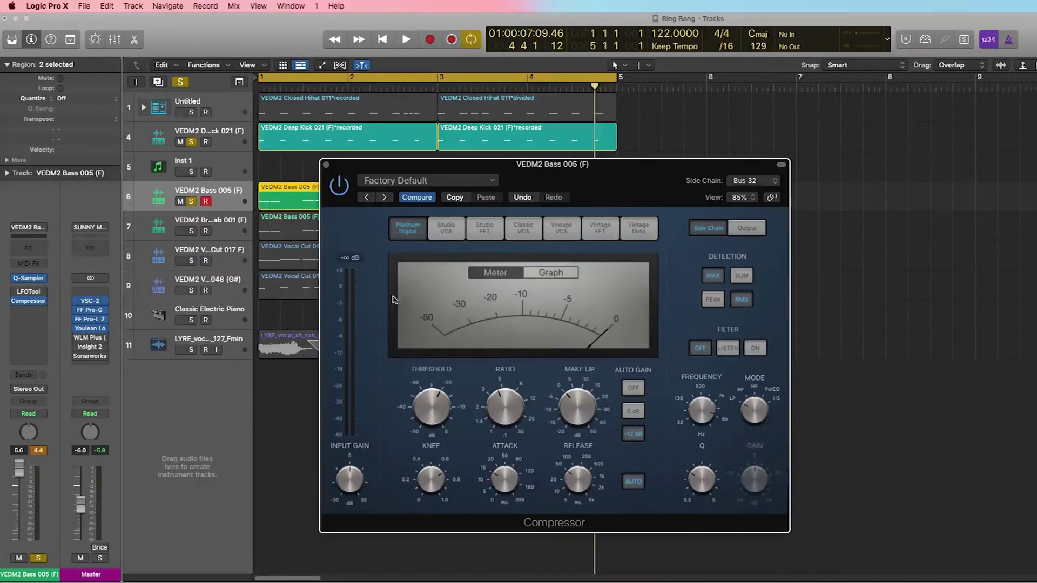
key("space")
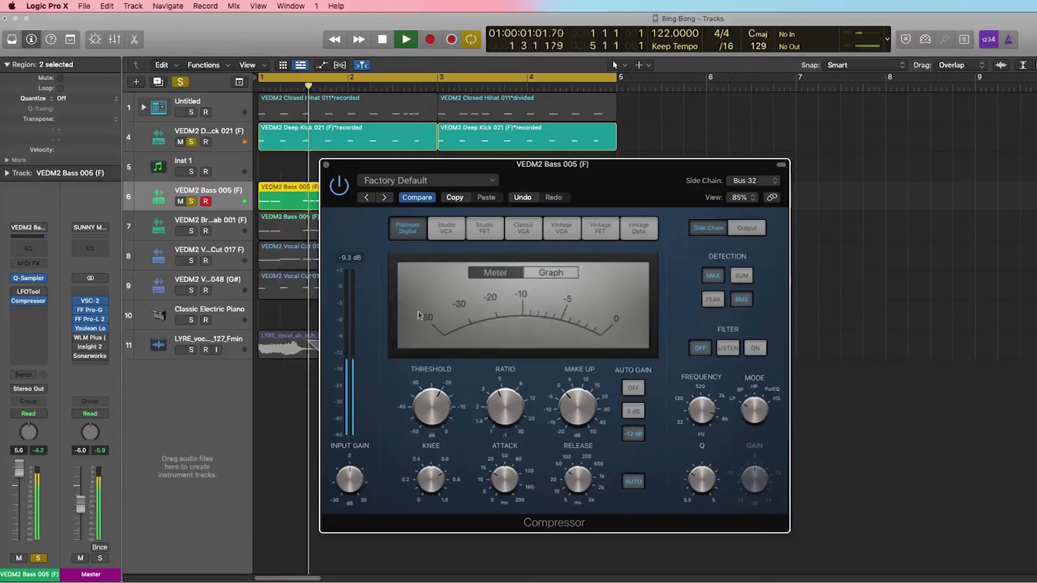
left_click(340, 189)
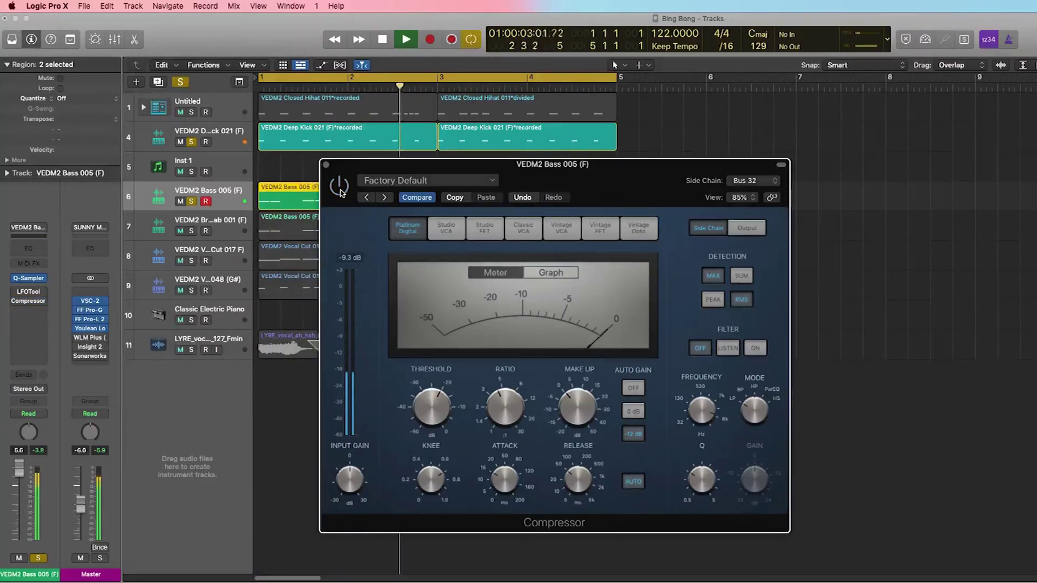
left_click(339, 186)
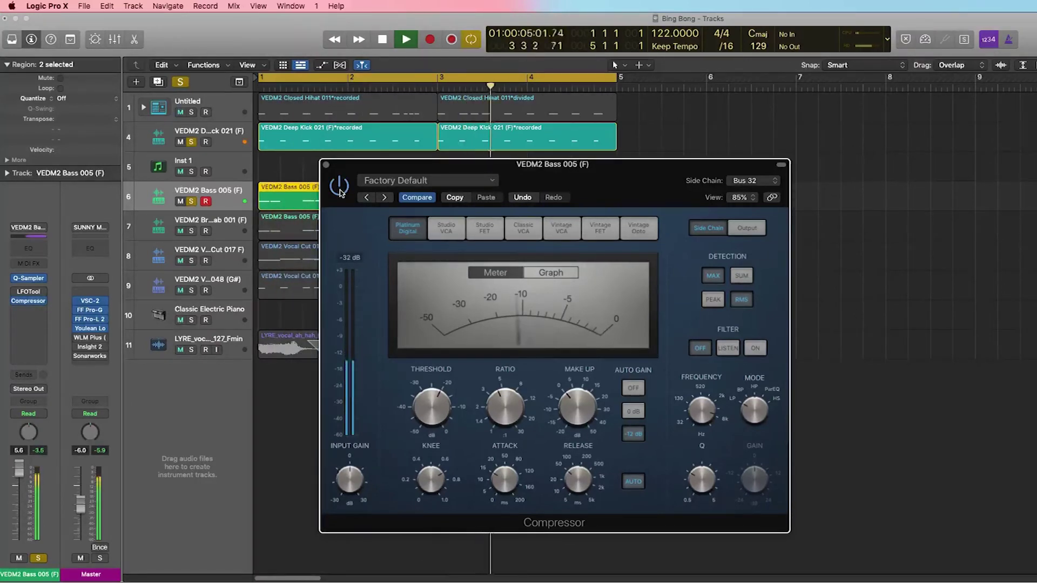
In the Mixer, copy the bass Compressor onto track 7's channel strip and clear peak readouts.
mouse_move(570, 406)
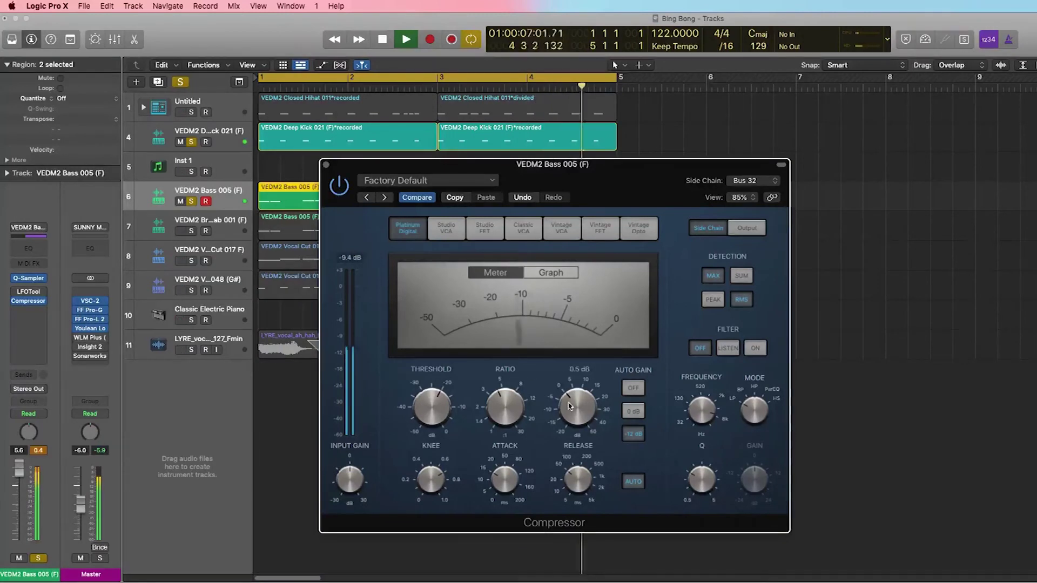
key("space")
key("x")
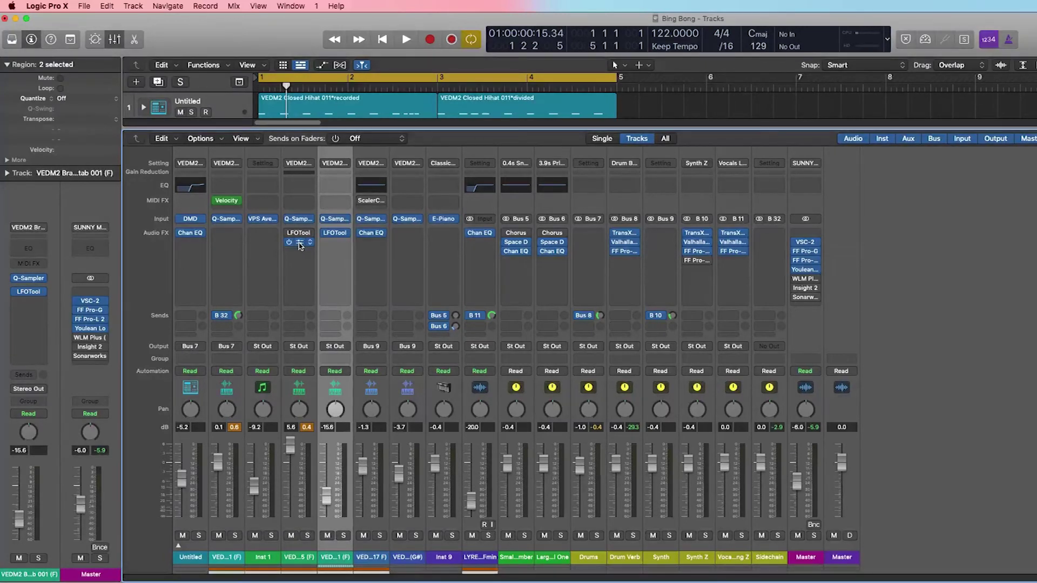
left_click_drag(300, 245, 335, 242)
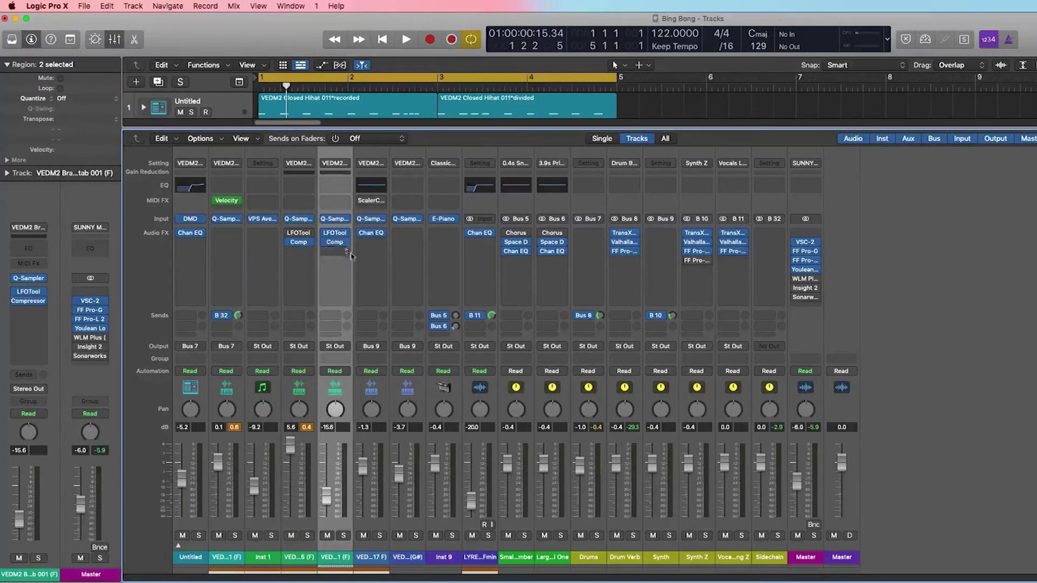
left_click(306, 427)
key("space")
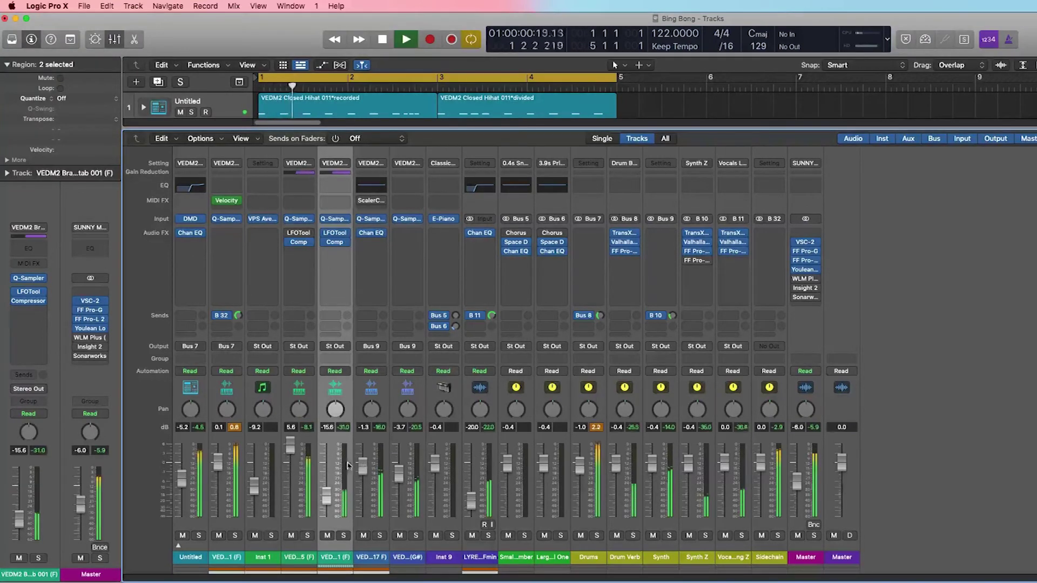
Solo track 7 with the Deep Kick to audition, then clear all solos with Ctrl-Option-Cmd-S.
key("x")
left_click(191, 231)
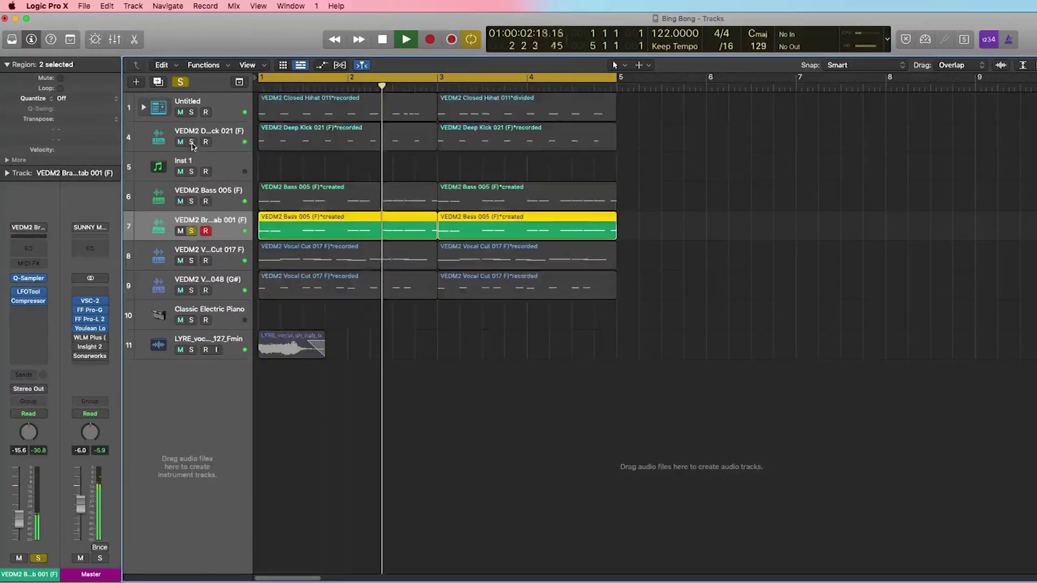
left_click(191, 142)
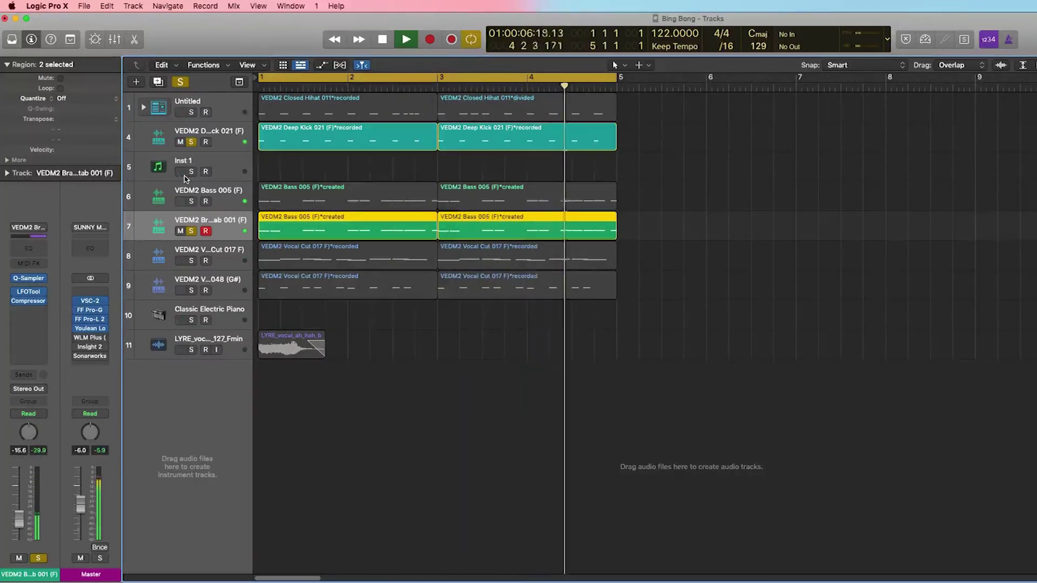
key("ctrl+alt+super+s")
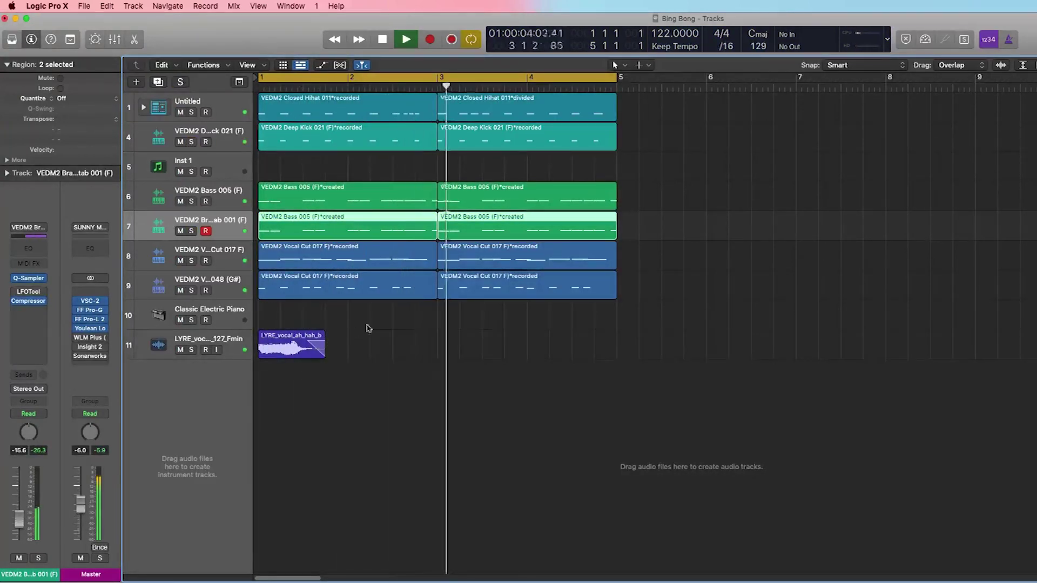
key("space")
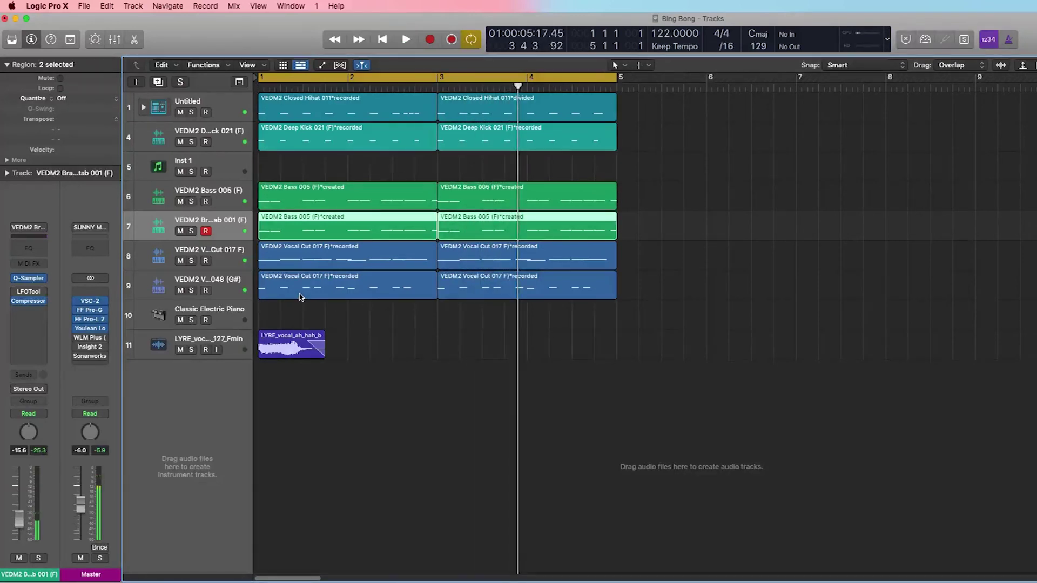